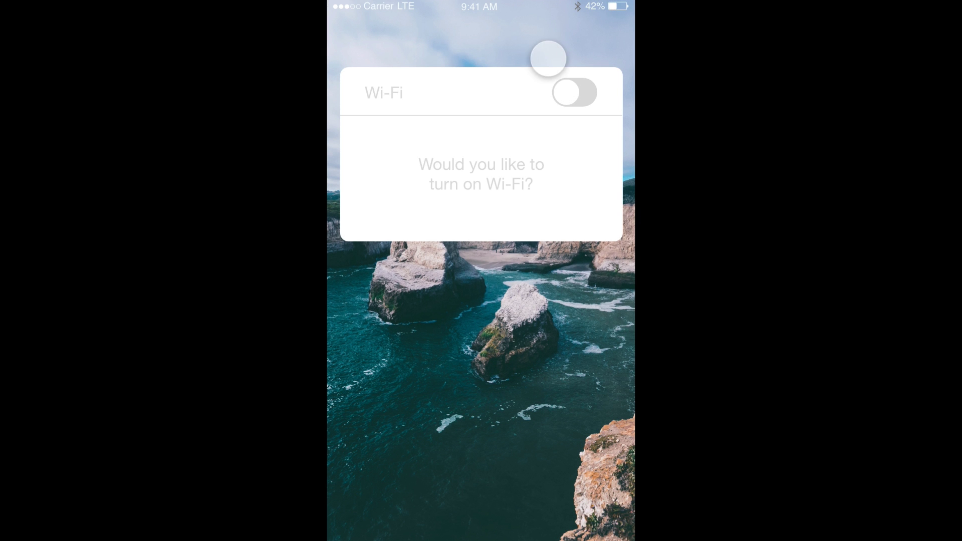
# In the preview, switch the Wi-Fi toggle on and then back off again
pyautogui.click(576, 90)
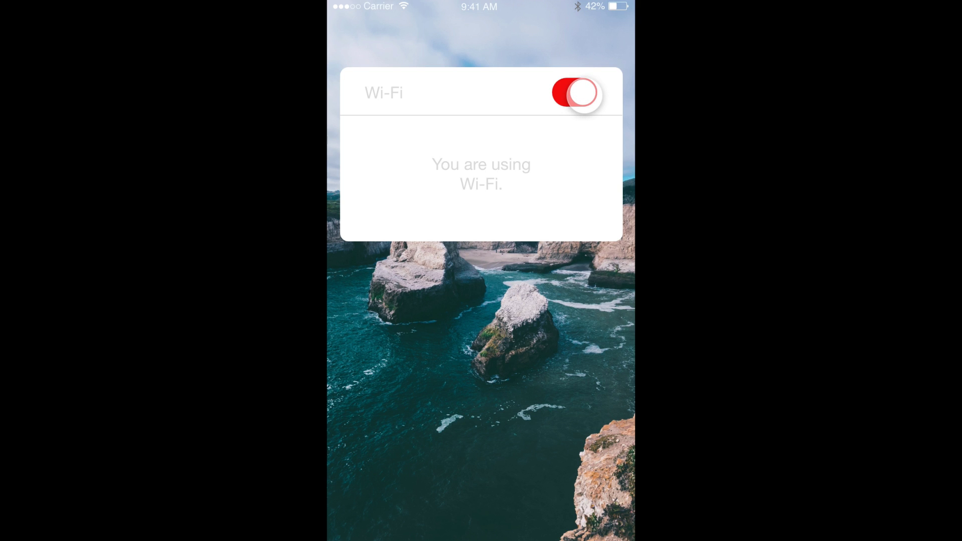
pyautogui.click(583, 93)
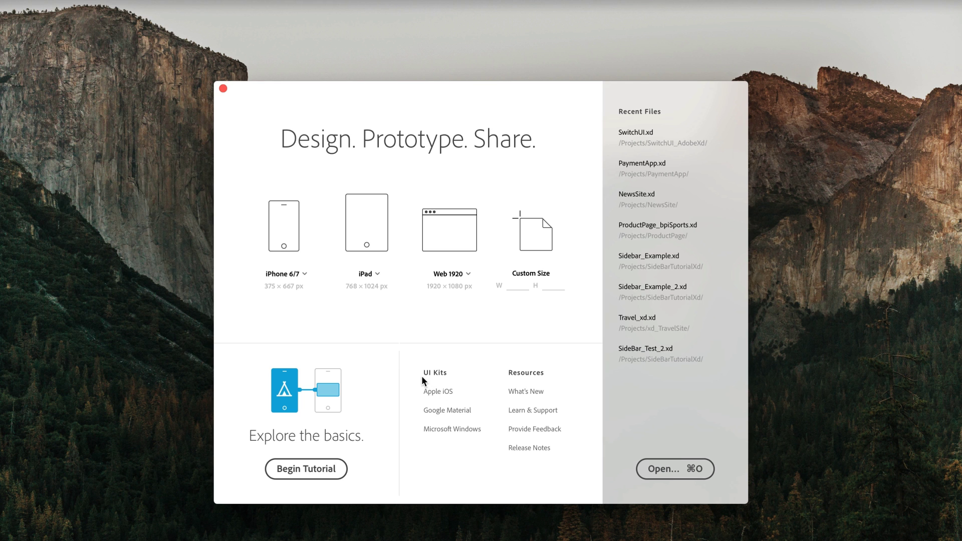
# Copy the status bar group from the Apple iOS kit's Control Center artboard, then close the kit
pyautogui.click(438, 392)
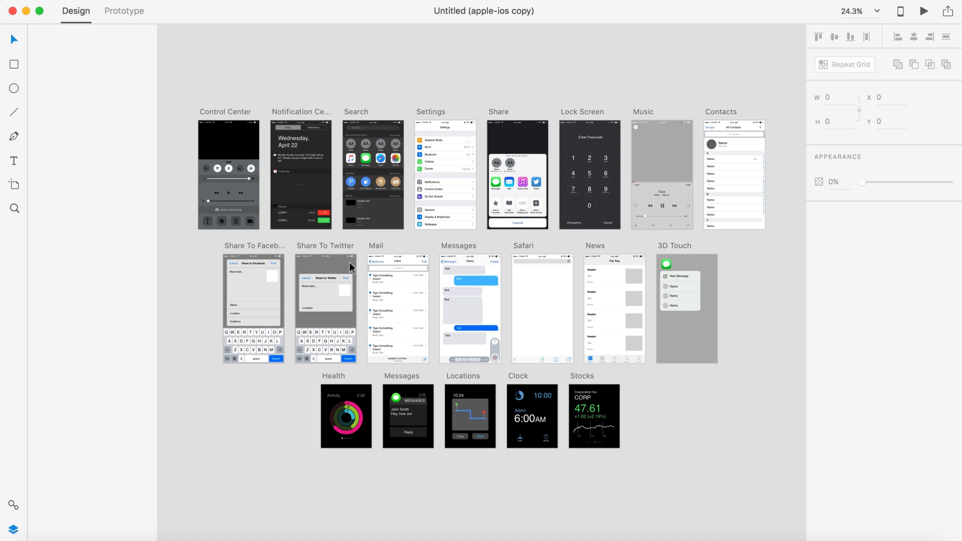
pyautogui.press('super+y')
pyautogui.scroll(5, 242, 152)
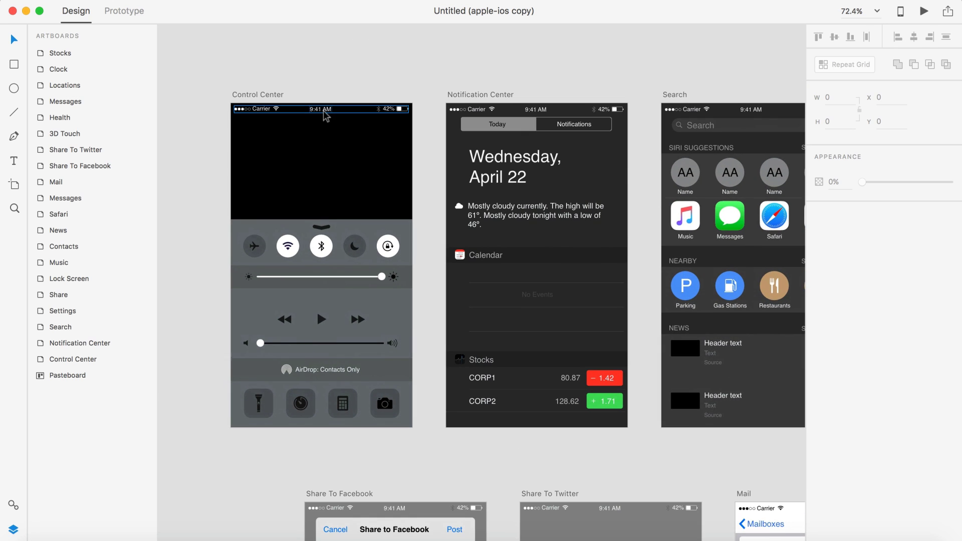
pyautogui.click(325, 114)
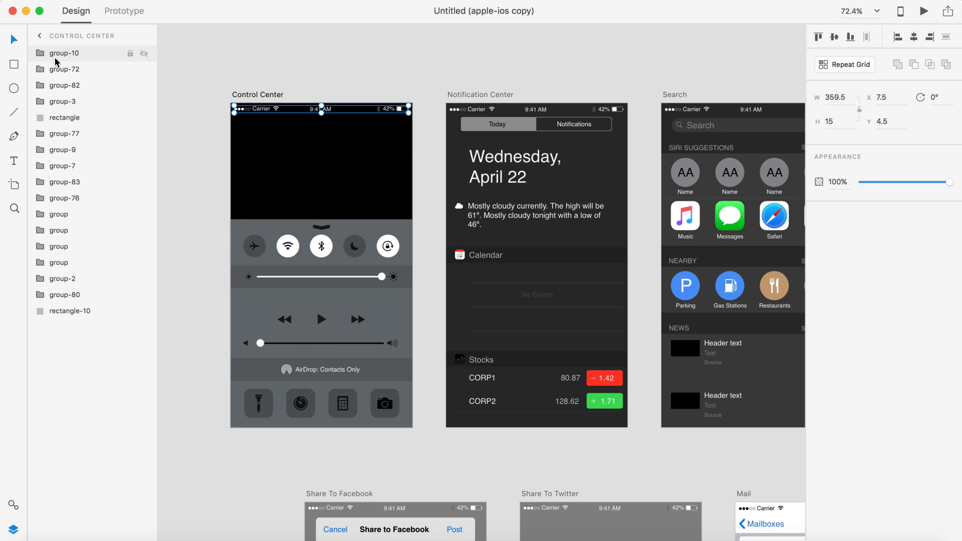
pyautogui.click(13, 11)
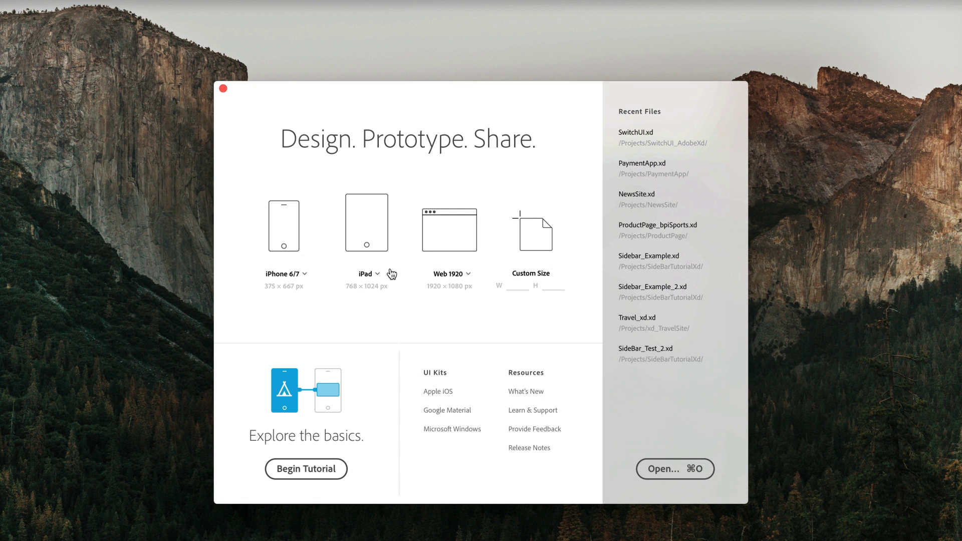
# Start an iPhone 6/7 document and cover the artboard with a borderless rectangle
pyautogui.click(283, 227)
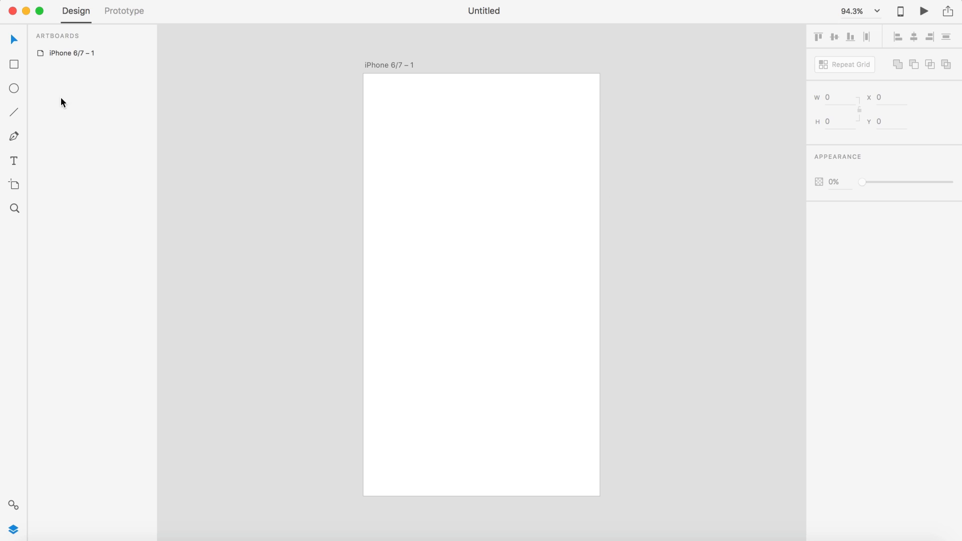
pyautogui.click(14, 64)
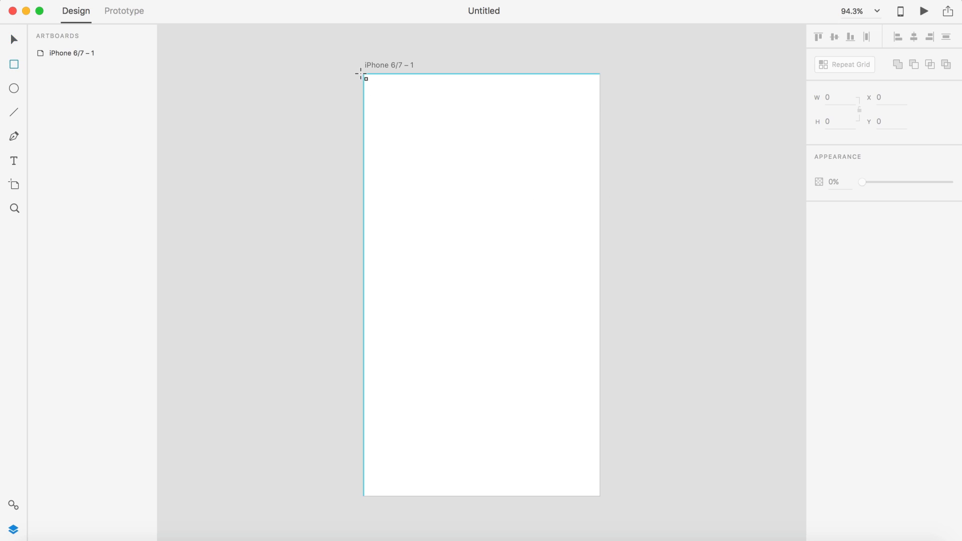
pyautogui.moveTo(365, 75)
pyautogui.mouseDown()
pyautogui.moveTo(479, 281)
pyautogui.moveTo(539, 363)
pyautogui.moveTo(600, 496)
pyautogui.mouseUp()
pyautogui.click(820, 255)
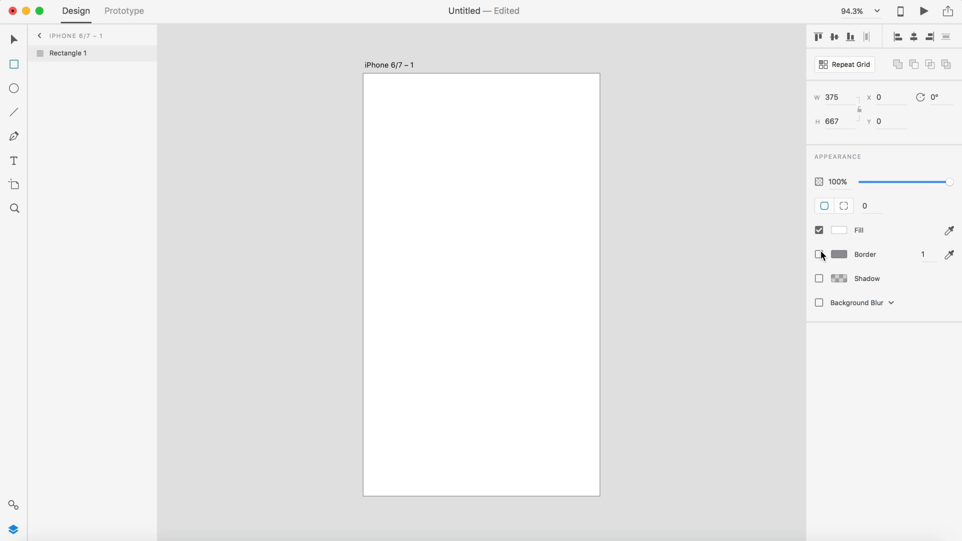
# Fill the rectangle with water_cliff.jpeg from Finder and paste the iOS status bar on top
pyautogui.click(55, 530)
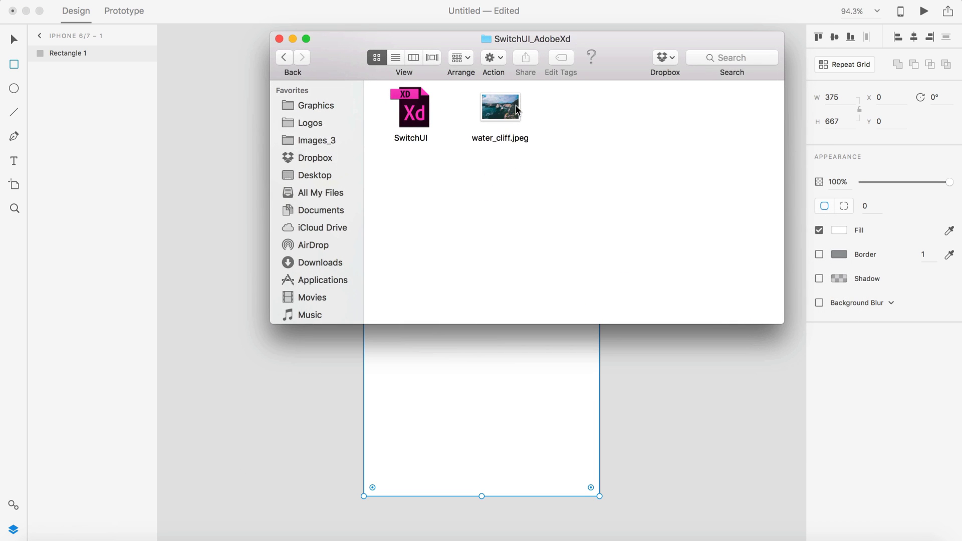
pyautogui.click(495, 111)
pyautogui.moveTo(496, 112); pyautogui.dragTo(479, 341)
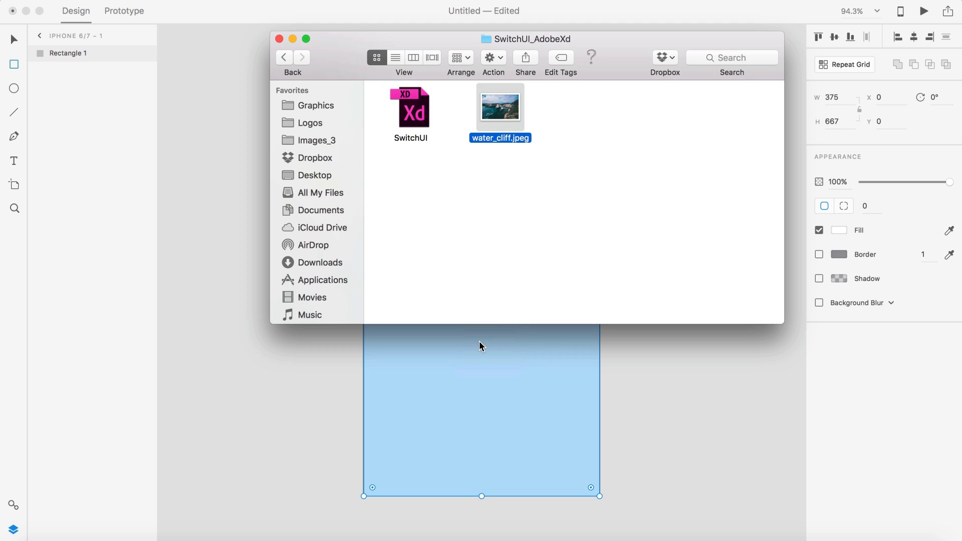
pyautogui.click(664, 377)
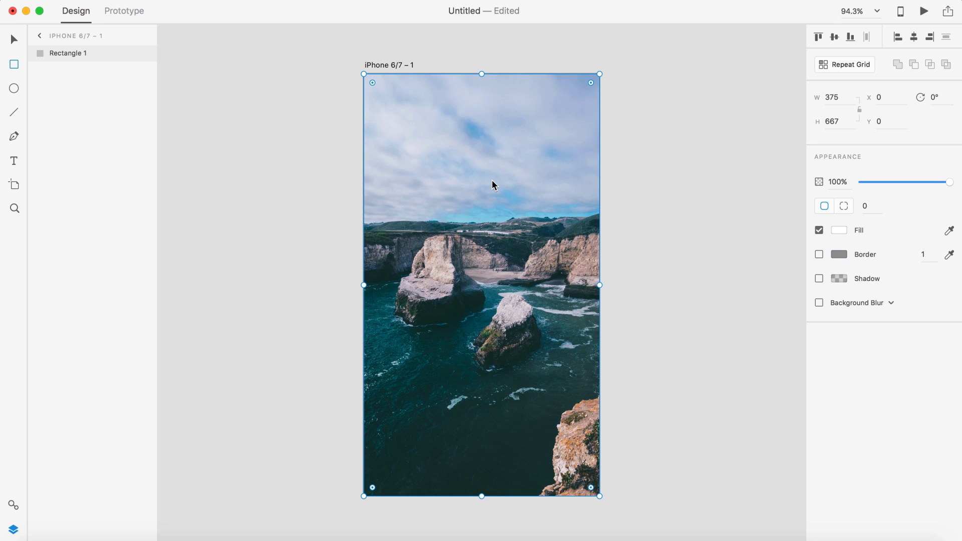
pyautogui.press('super+v')
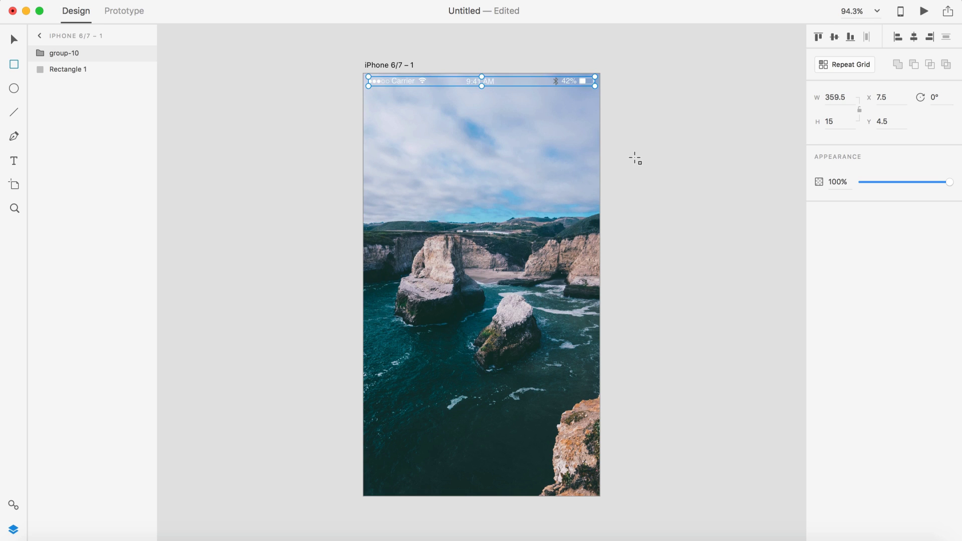
pyautogui.press('Escape')
# Draw a white 343×197 card across the upper screen and centre it horizontally
pyautogui.click(14, 64)
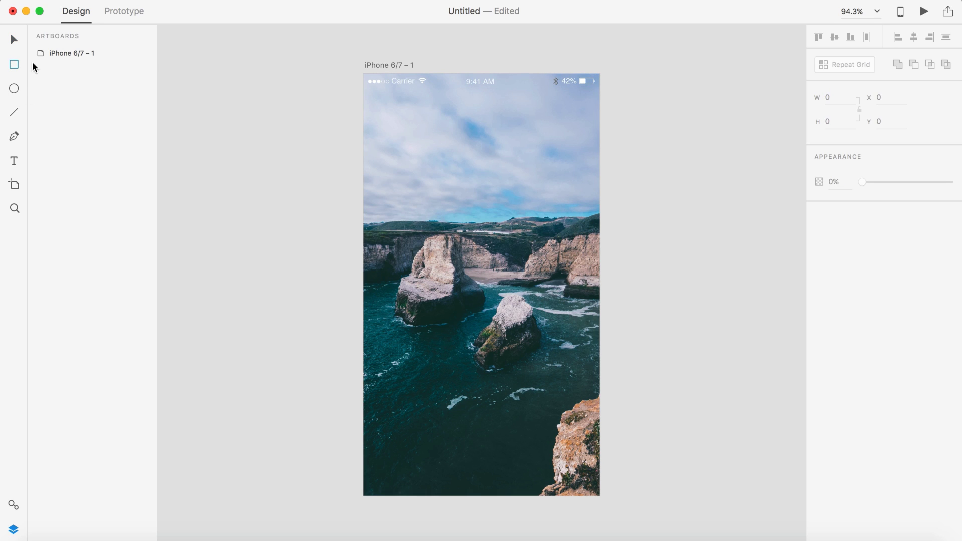
pyautogui.moveTo(373, 122); pyautogui.dragTo(586, 245)
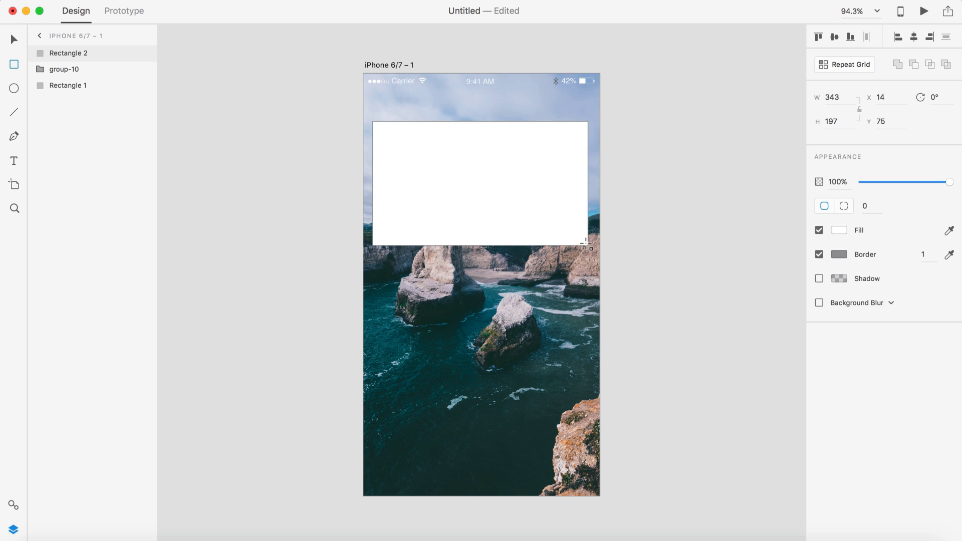
pyautogui.press('v')
pyautogui.moveTo(507, 191); pyautogui.dragTo(503, 201)
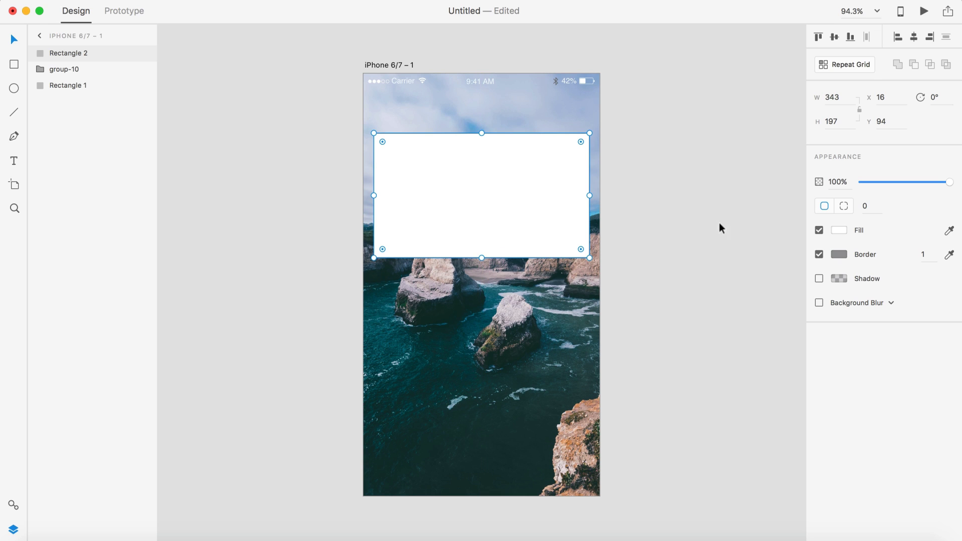
# Remove the card's border and round its corners to a radius of 10
pyautogui.click(819, 255)
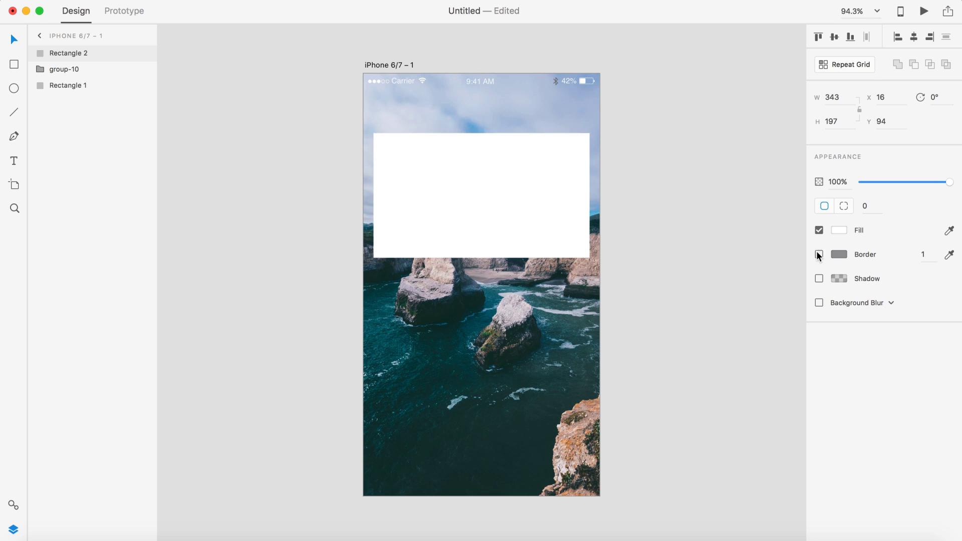
pyautogui.click(858, 207)
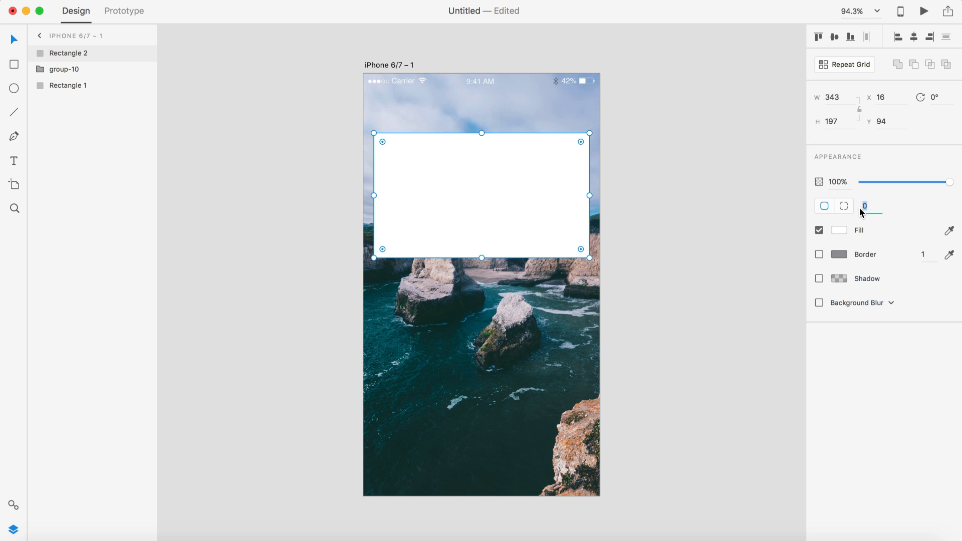
pyautogui.write('10')
pyautogui.press('Return')
pyautogui.click(660, 353)
pyautogui.scroll(5, 540, 217)
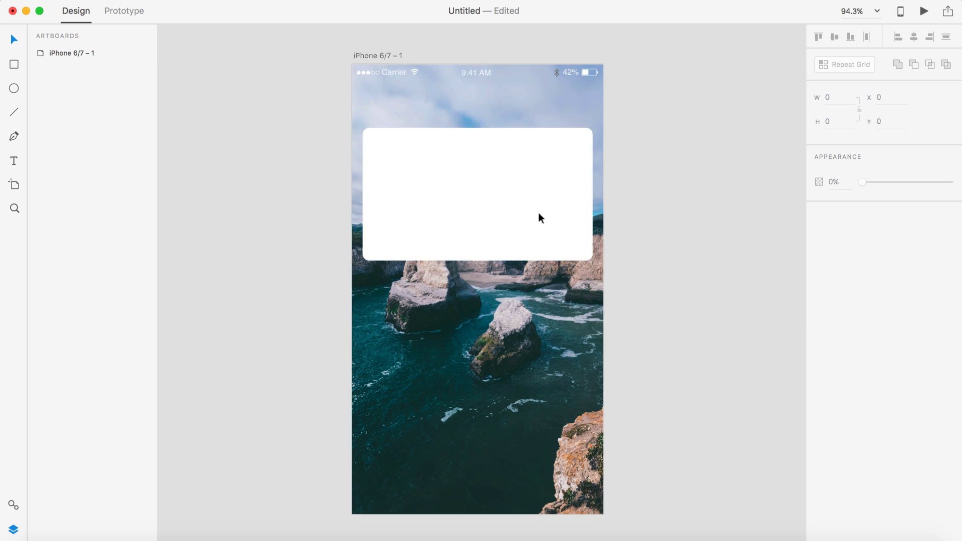
pyautogui.hscroll(-3, 538, 213)
pyautogui.scroll(2, 538, 212)
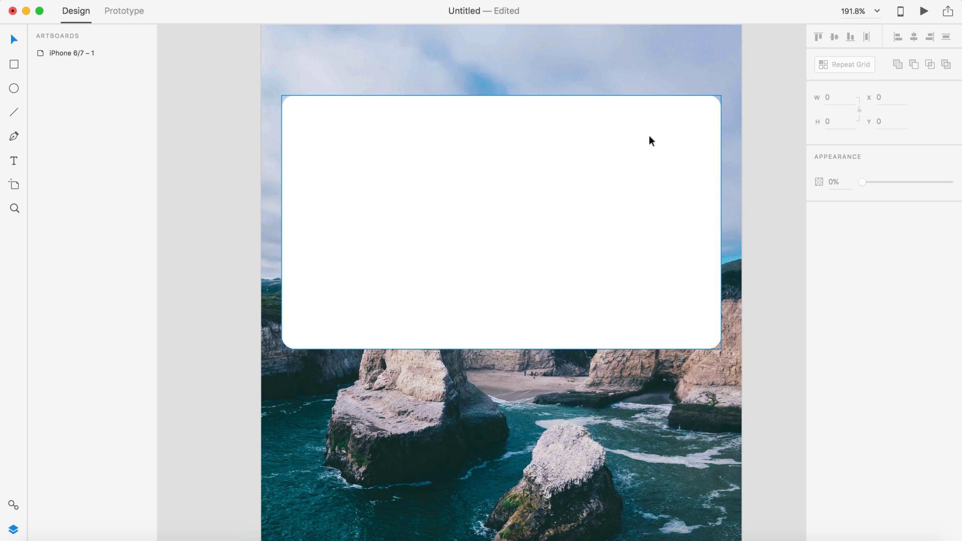
# Draw a 343-wide horizontal divider across the card, colour it light grey #DBDBDB, and nudge it lower
pyautogui.click(20, 114)
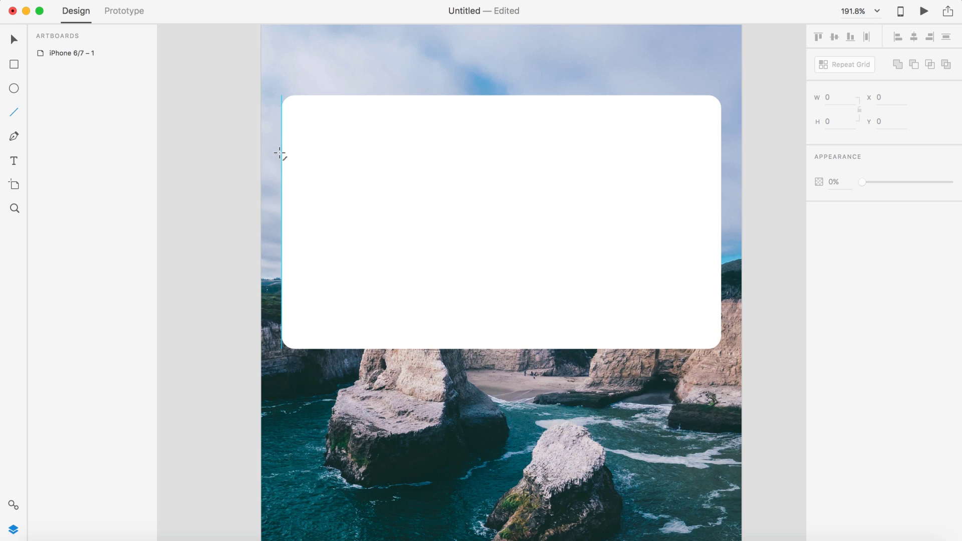
pyautogui.moveTo(280, 154); pyautogui.dragTo(721, 156)
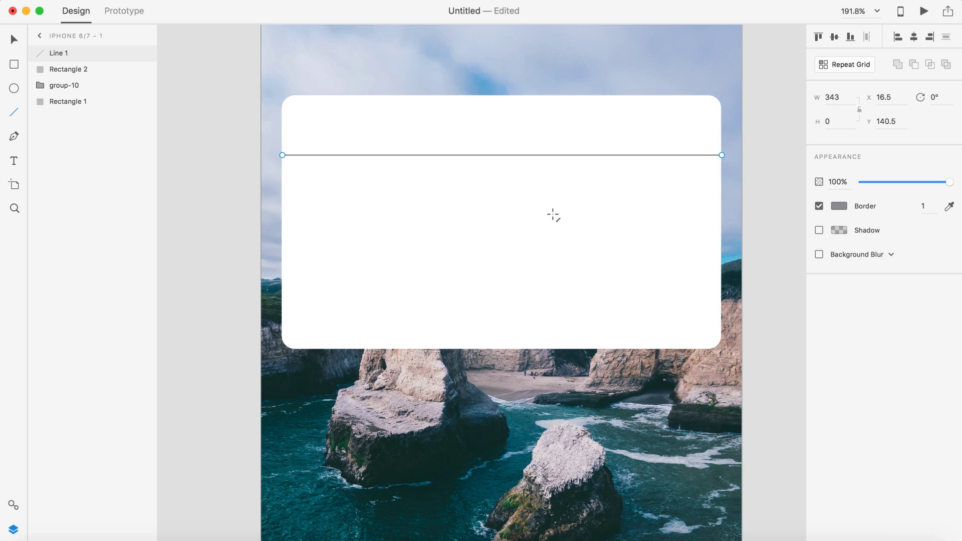
pyautogui.press('v')
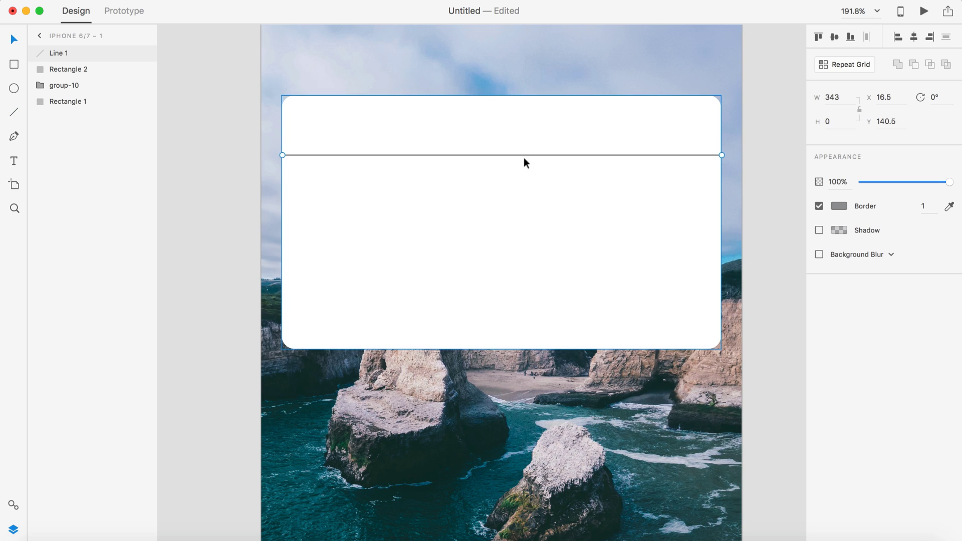
pyautogui.click(840, 207)
pyautogui.moveTo(721, 176); pyautogui.dragTo(672, 134)
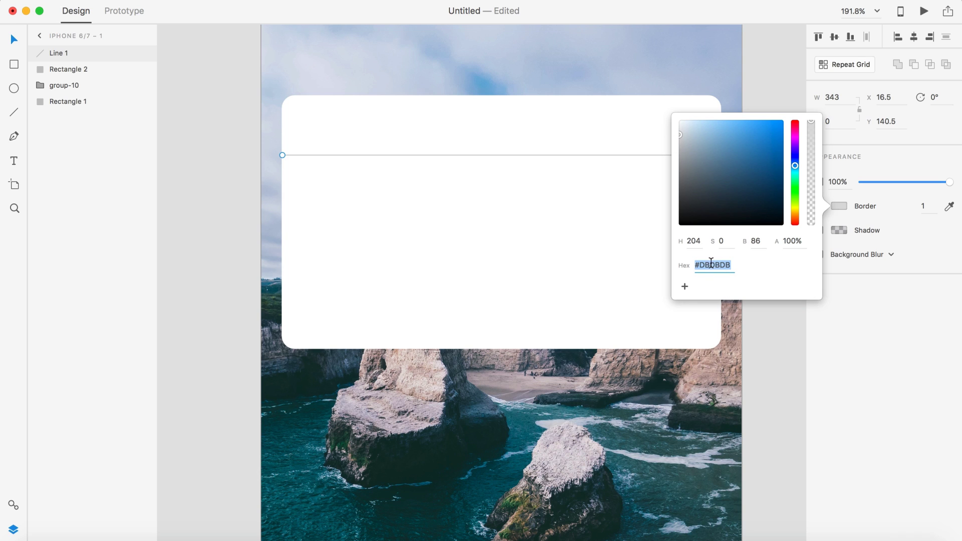
pyautogui.click(768, 75)
pyautogui.click(473, 156)
pyautogui.moveTo(477, 152); pyautogui.dragTo(477, 157)
# Add a 'Wi-Fi' text label at the card's top-left corner above the divider
pyautogui.press('t')
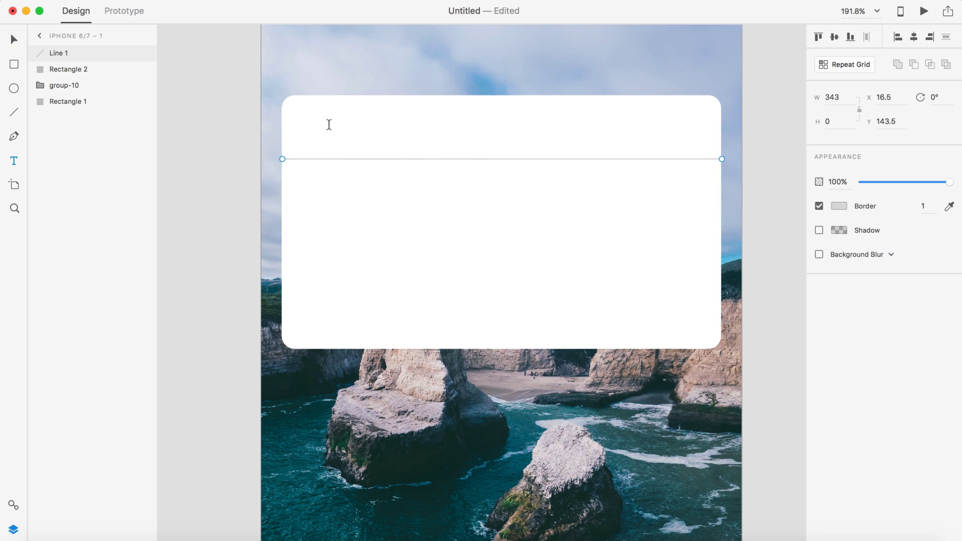
pyautogui.click(327, 127)
pyautogui.write('Wi-Fi')
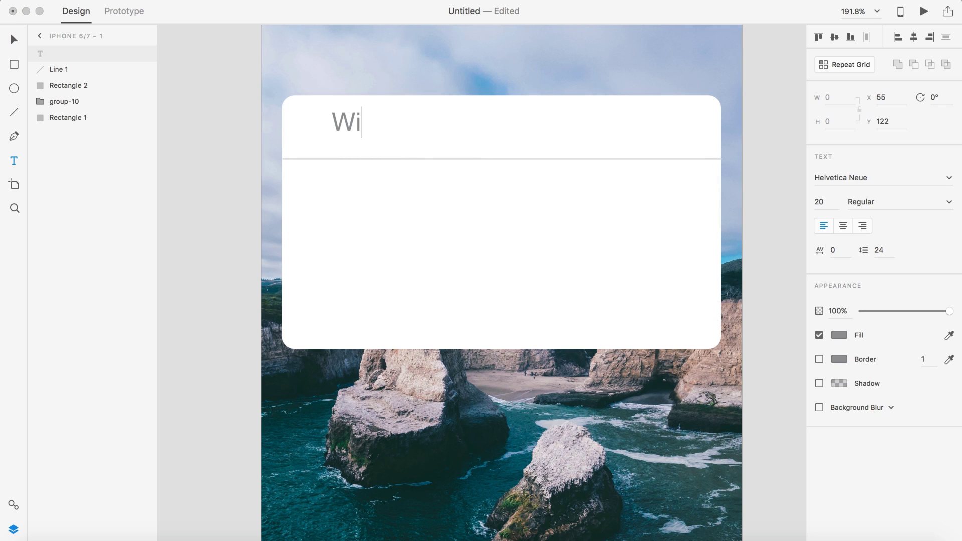
pyautogui.click(14, 39)
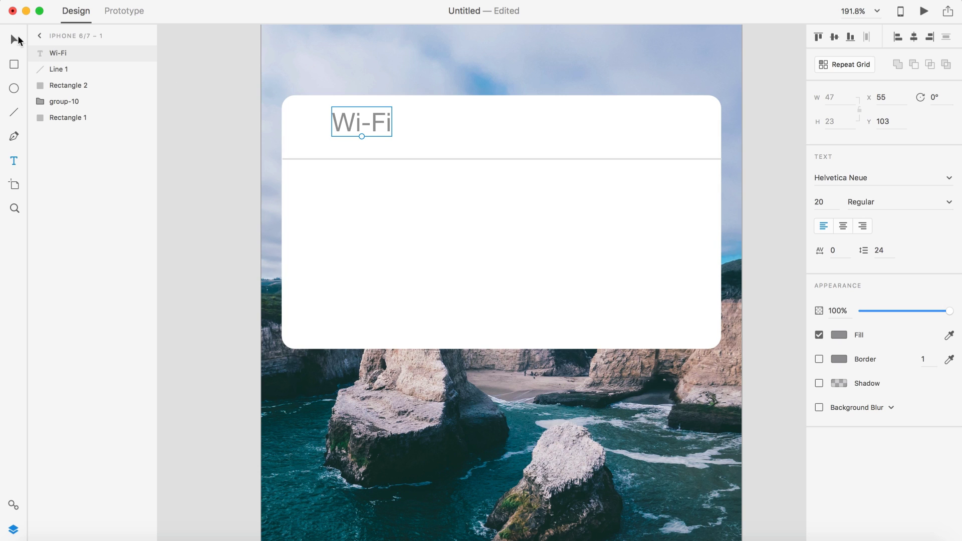
pyautogui.doubleClick(373, 121)
pyautogui.press('Escape')
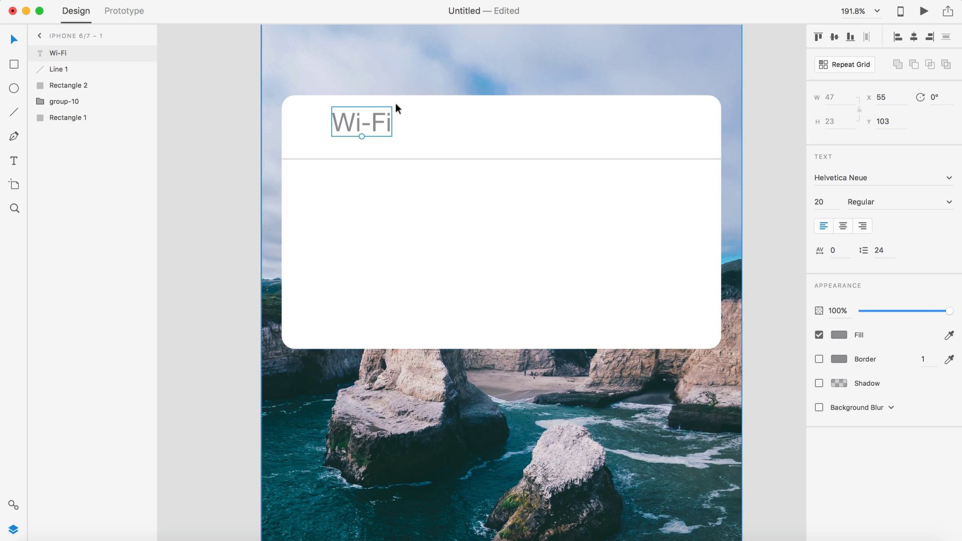
pyautogui.moveTo(381, 122); pyautogui.dragTo(352, 130)
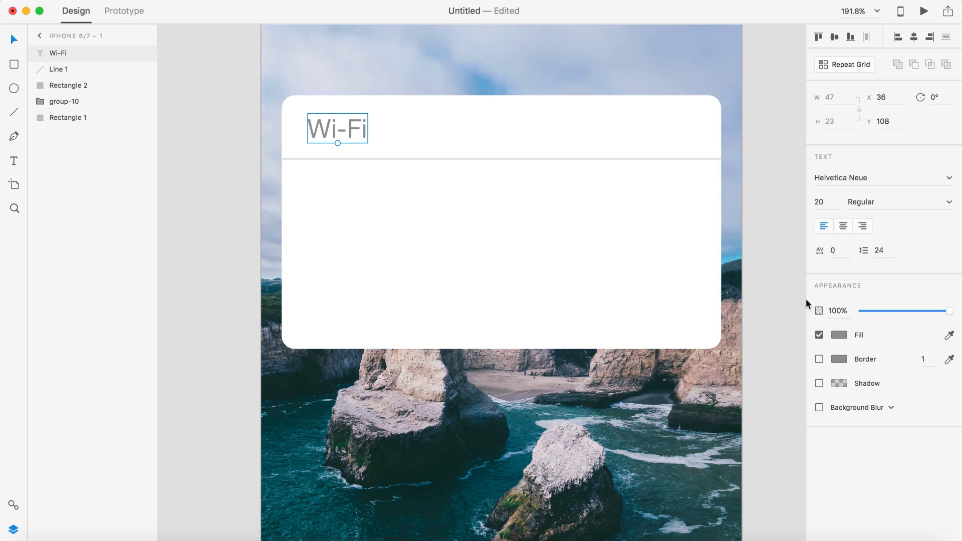
# Set the Wi-Fi title's fill colour to #DBDBDB
pyautogui.click(834, 335)
pyautogui.write('#DBDBDB')
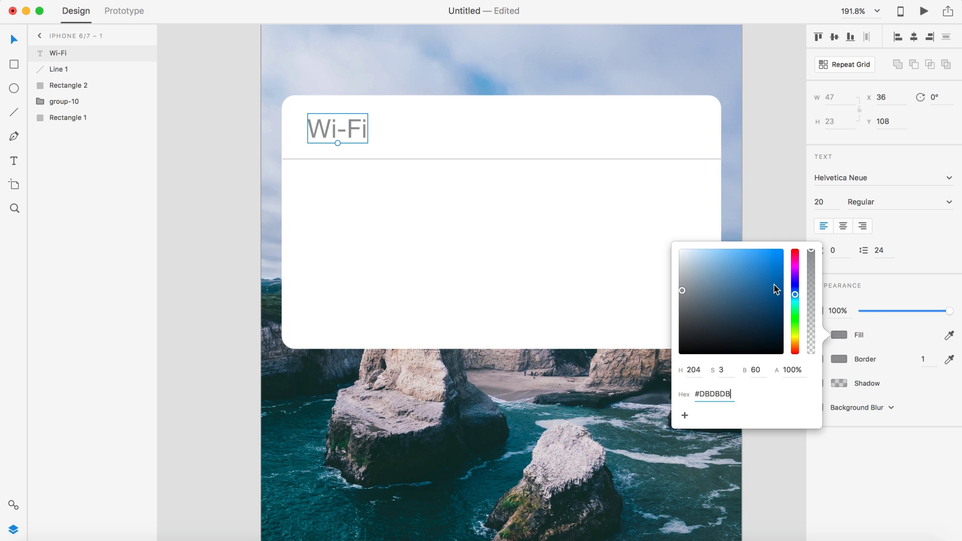
pyautogui.press('Return')
pyautogui.click(770, 134)
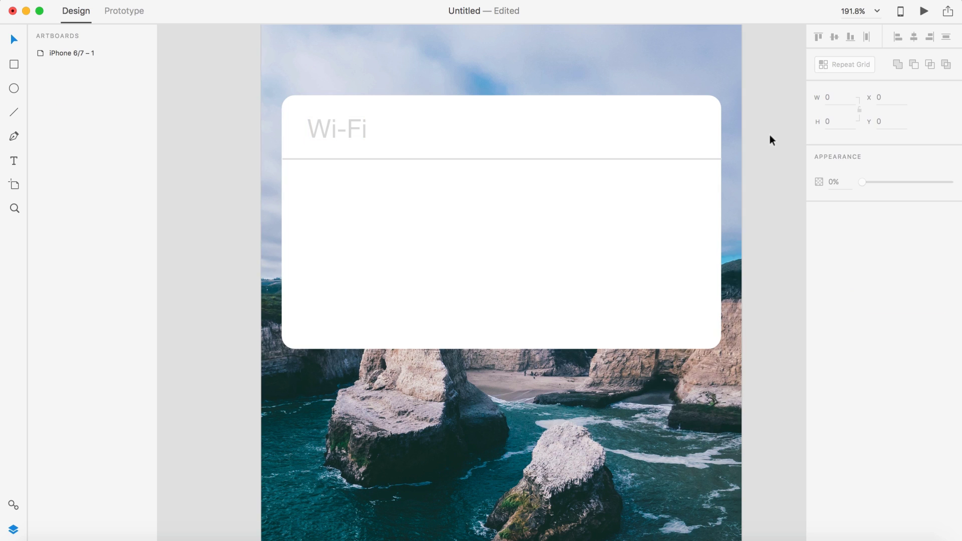
# Type the two-line message 'Would you like to / turn on Wi-Fi?' in the card body
pyautogui.click(495, 235)
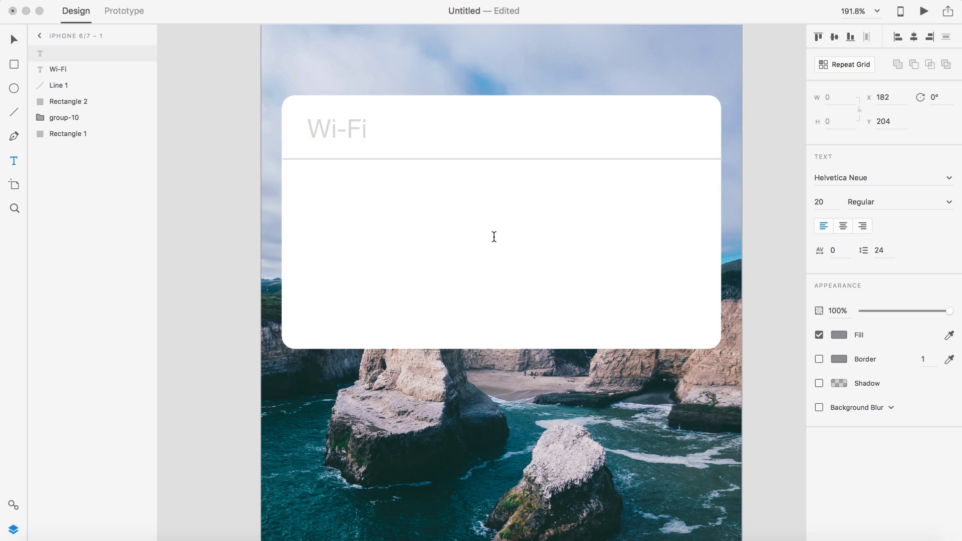
pyautogui.write('Would you ')
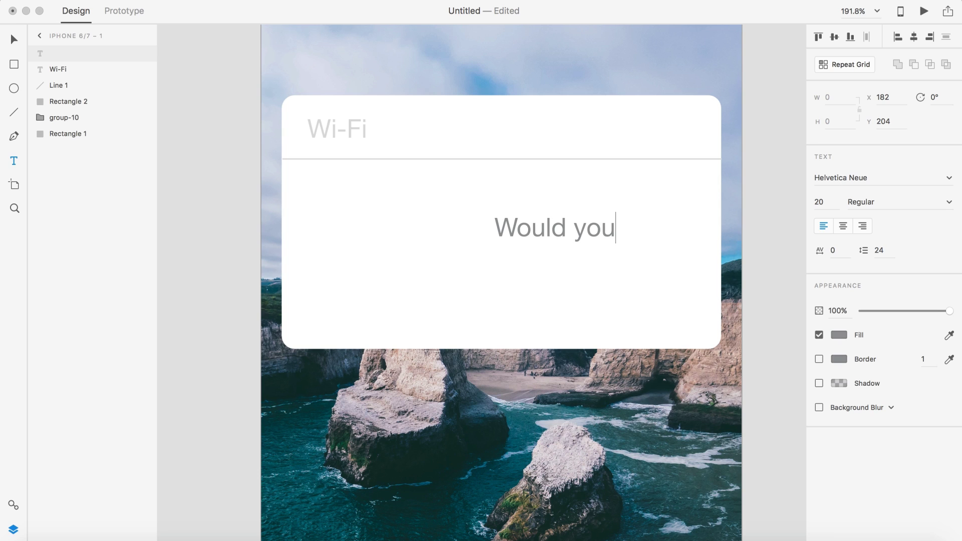
pyautogui.write('like to')
pyautogui.press('Return')
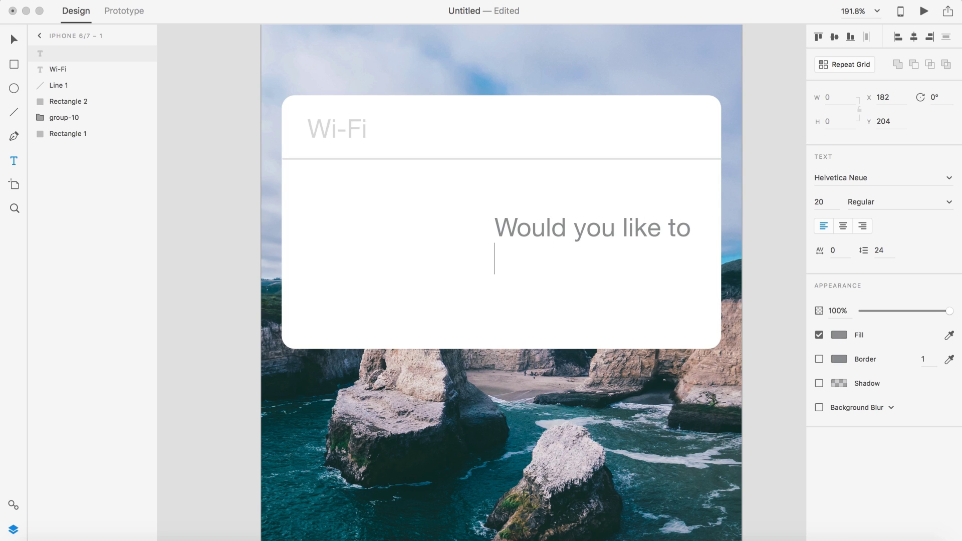
pyautogui.write('turn ')
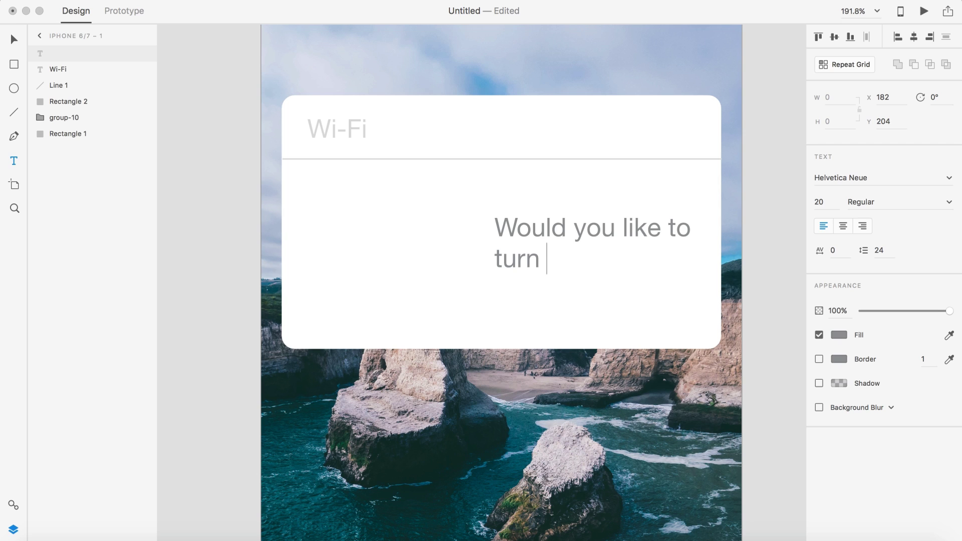
pyautogui.write('on Wi-Fi')
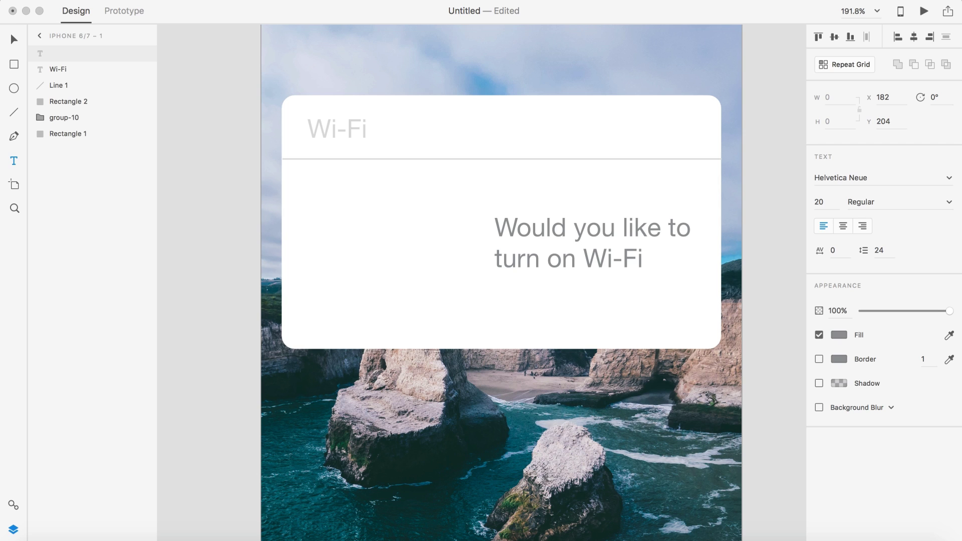
pyautogui.write('?')
pyautogui.click(12, 40)
# Centre-align the message, colour it #DBDBDB, and move it to the card's centre
pyautogui.click(843, 226)
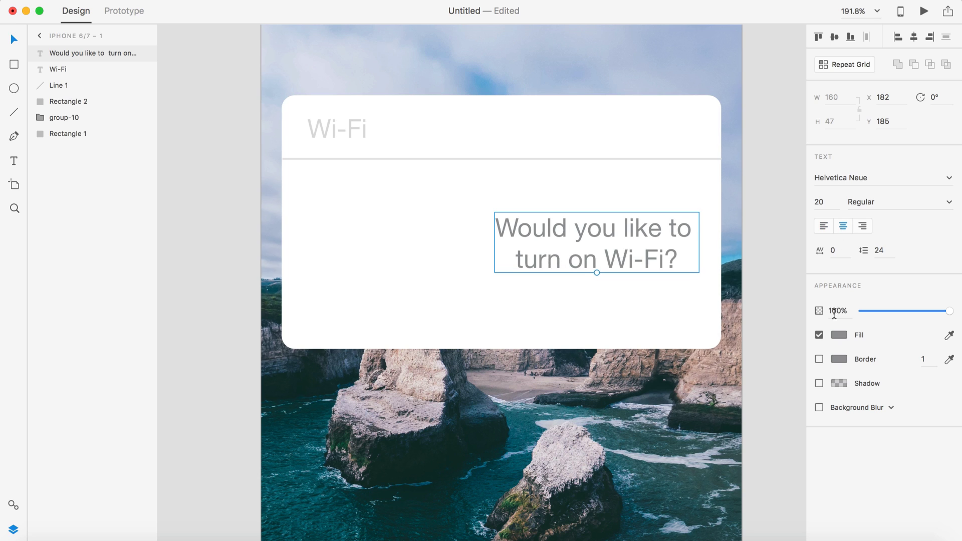
pyautogui.click(838, 335)
pyautogui.write('DBDBDB')
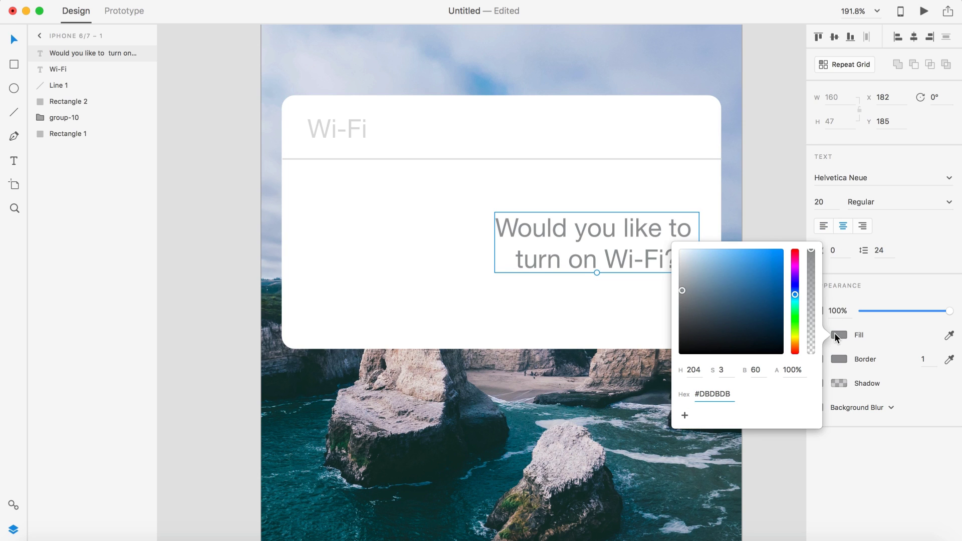
pyautogui.press('Return')
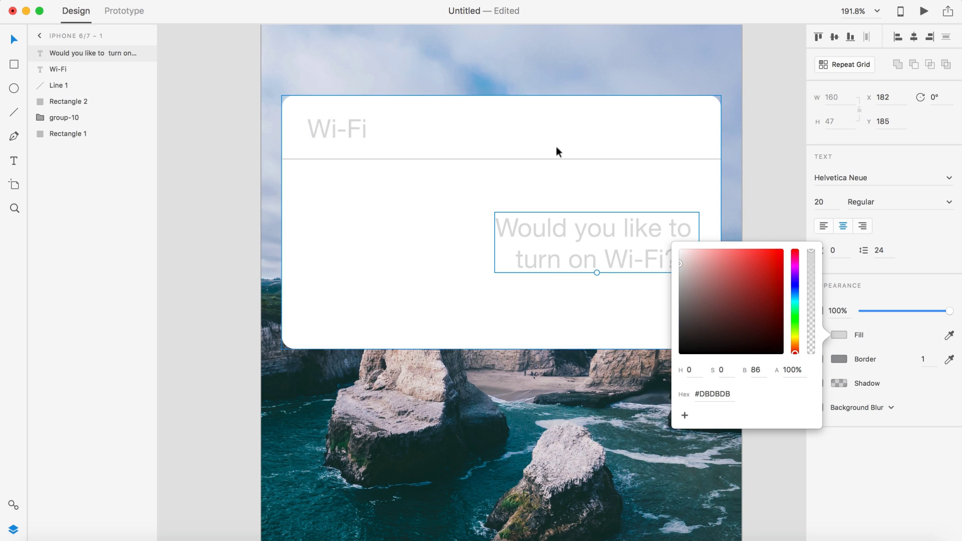
pyautogui.click(759, 125)
pyautogui.moveTo(583, 235); pyautogui.dragTo(490, 234)
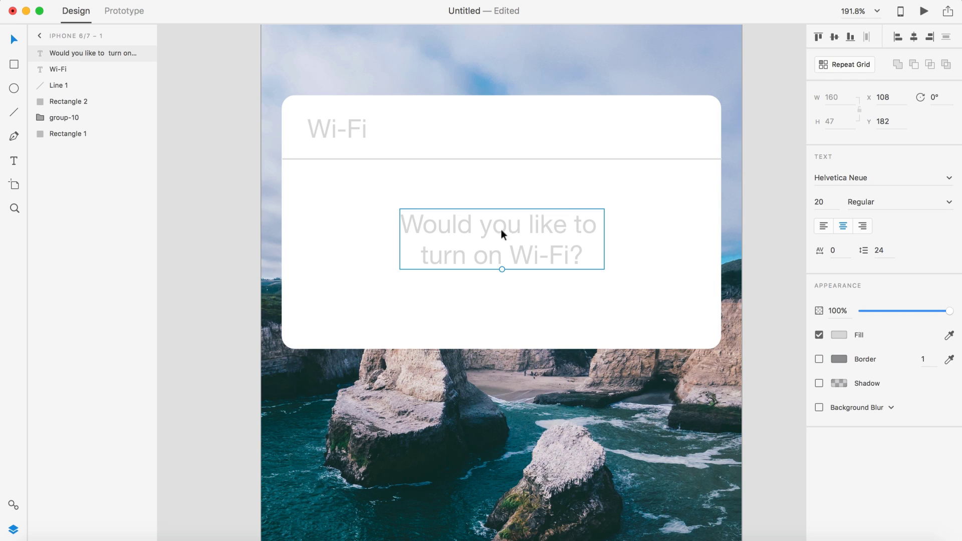
pyautogui.click(777, 201)
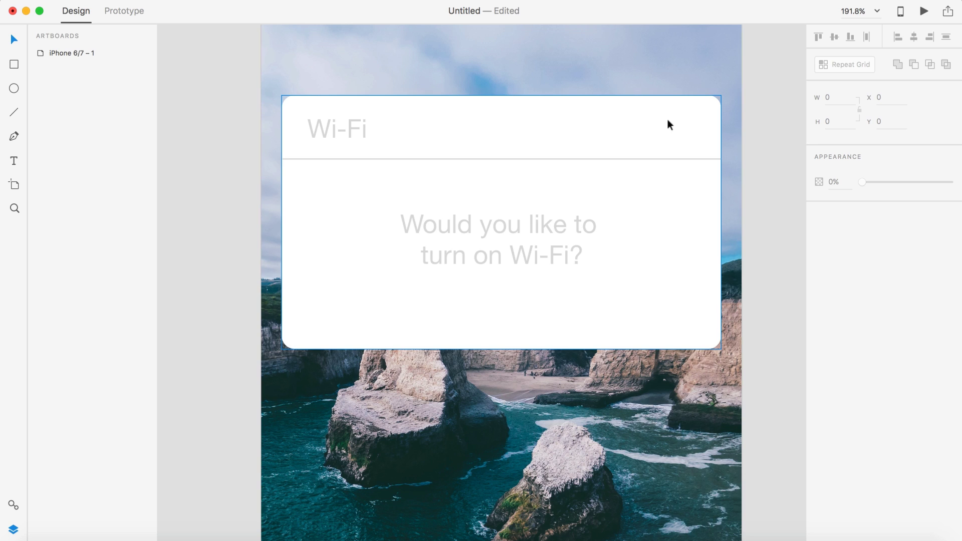
pyautogui.scroll(2, 608, 157)
pyautogui.hscroll(2, 608, 156)
# Draw a 55×35 rectangle beside the Wi-Fi title
pyautogui.click(14, 64)
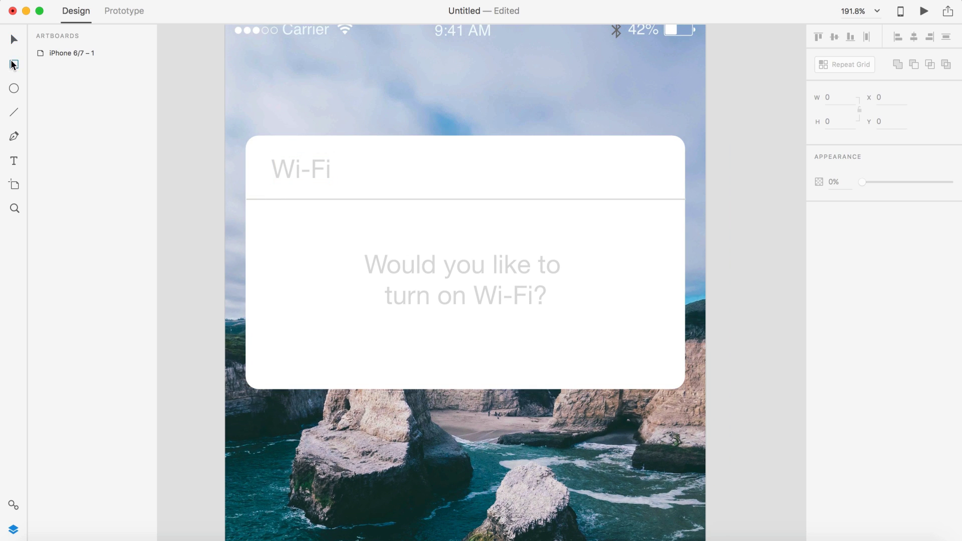
pyautogui.moveTo(539, 154); pyautogui.dragTo(621, 215)
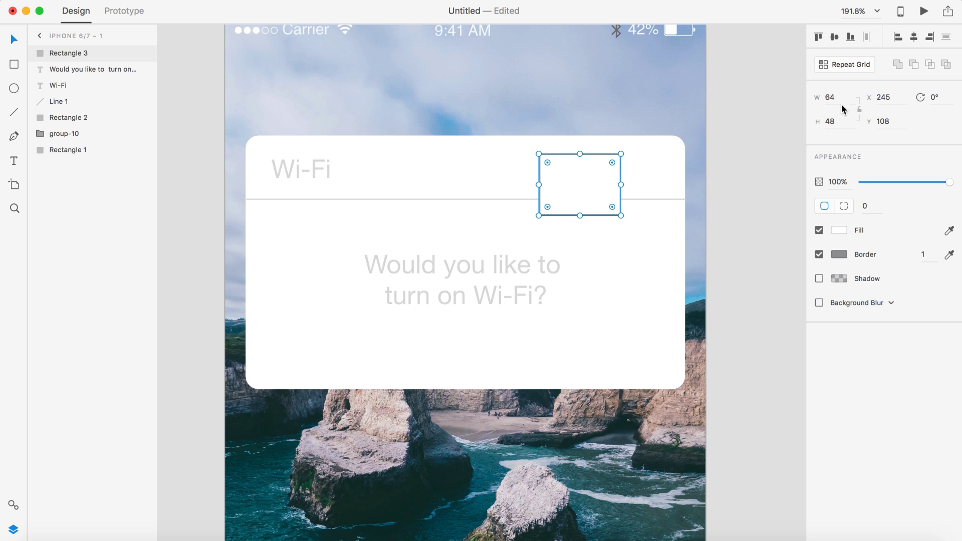
pyautogui.moveTo(838, 97); pyautogui.dragTo(801, 96)
pyautogui.write('55')
pyautogui.press('Tab')
pyautogui.write('35')
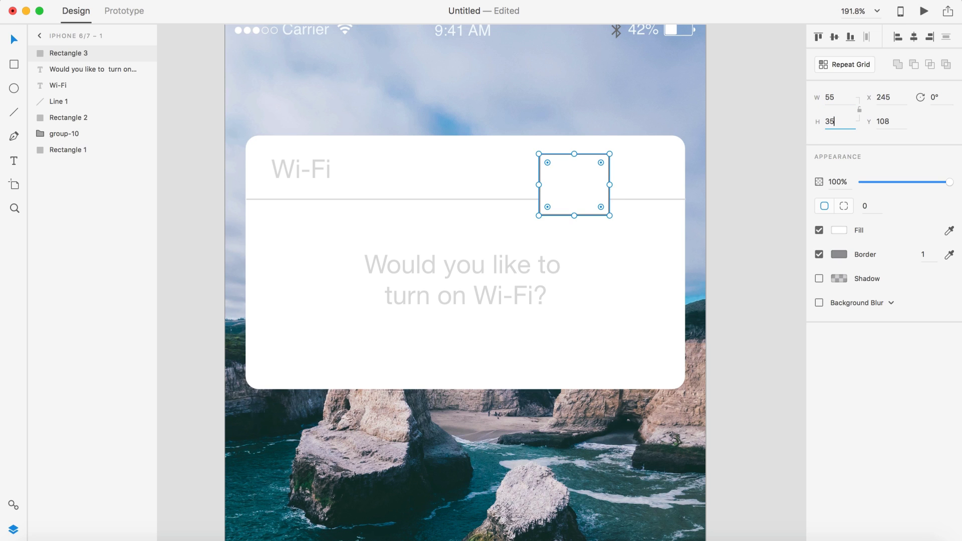
pyautogui.press('Return')
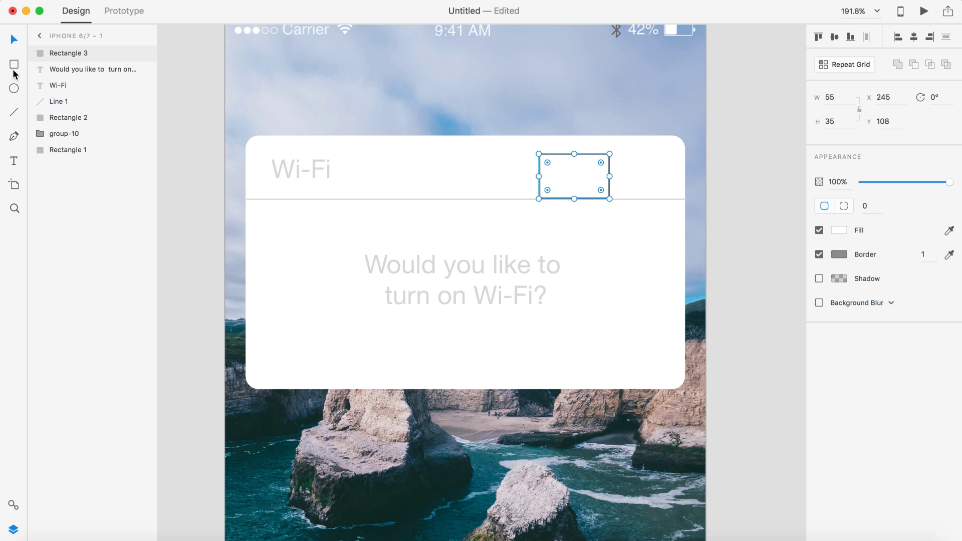
# Draw a 35×35 circle beside the Wi-Fi title and try placing it inside the rectangle
pyautogui.click(14, 88)
pyautogui.moveTo(436, 154); pyautogui.dragTo(472, 187)
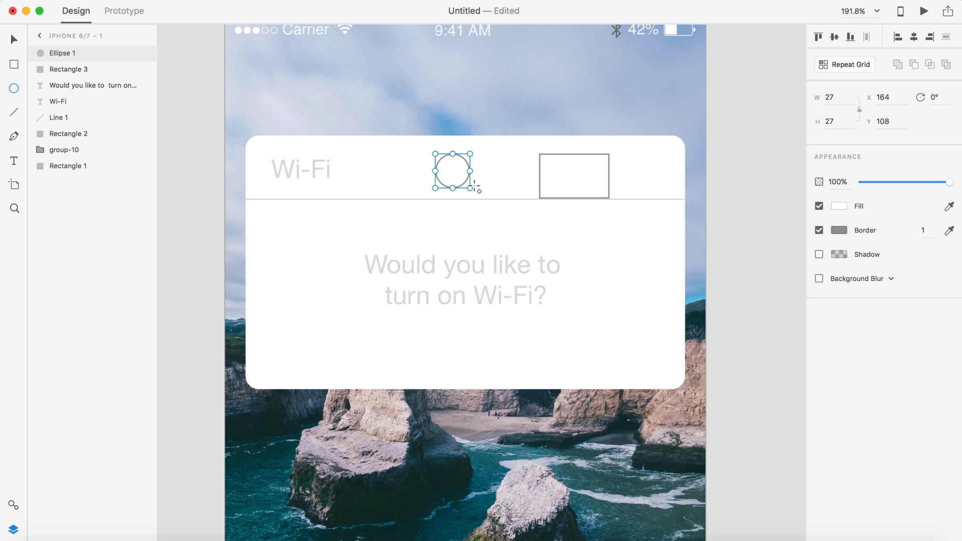
pyautogui.click(830, 97)
pyautogui.write('35')
pyautogui.press('Tab')
pyautogui.write('35')
pyautogui.press('Return')
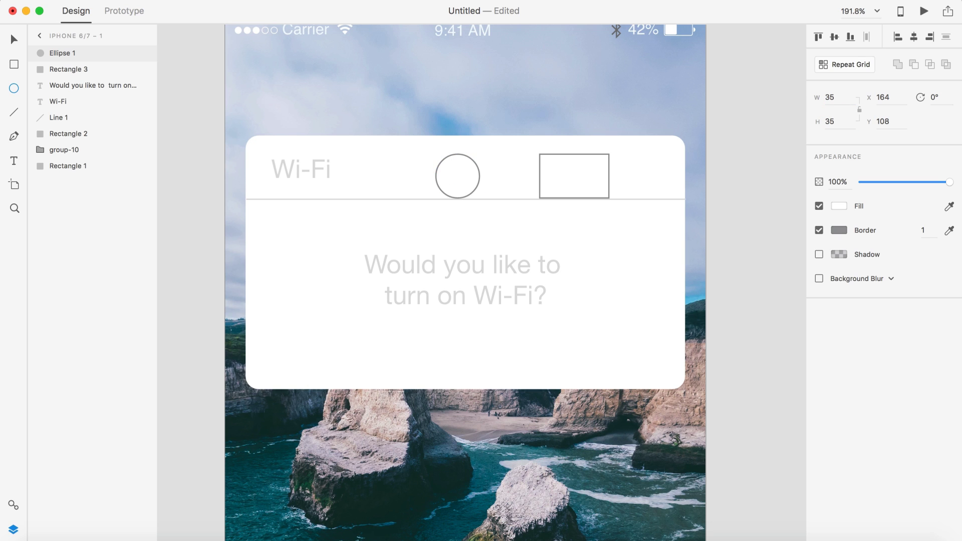
pyautogui.press('v')
pyautogui.click(569, 168)
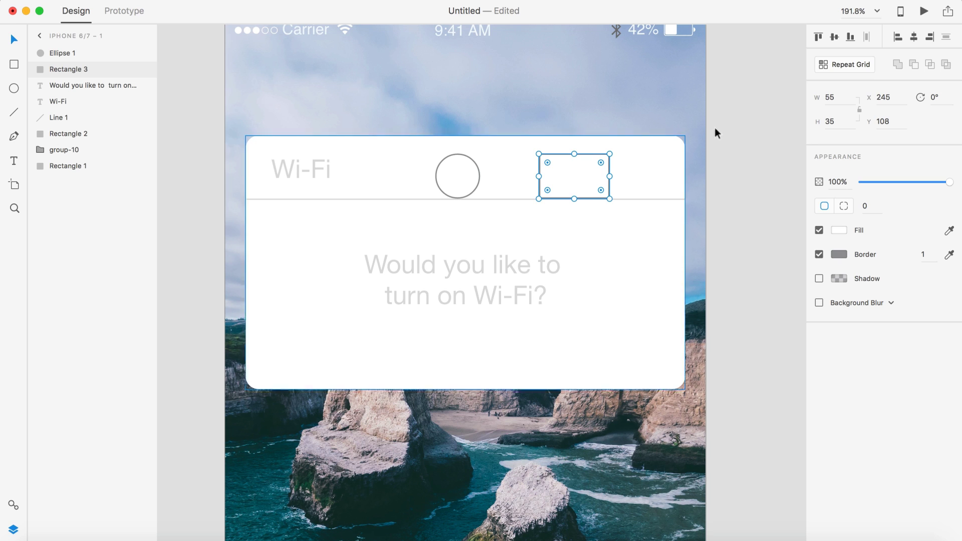
pyautogui.click(455, 176)
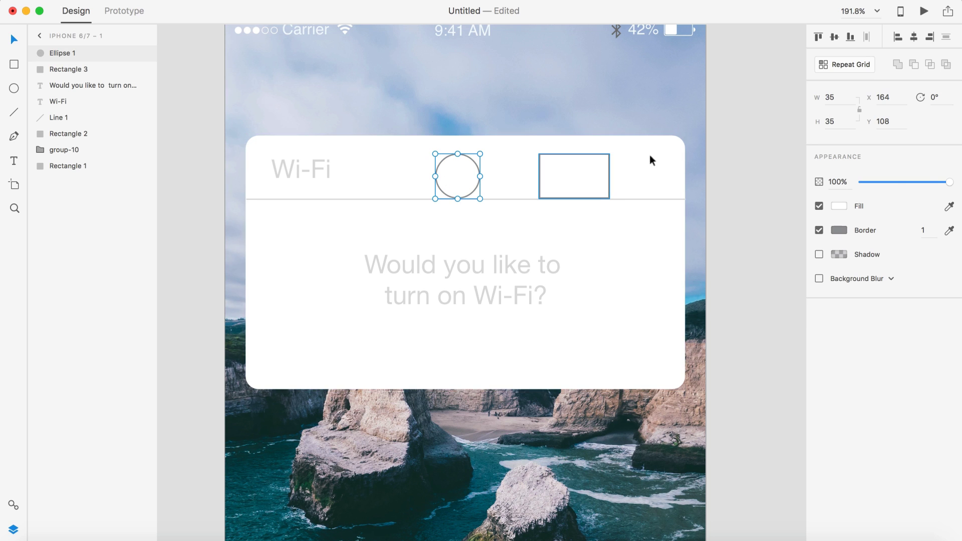
pyautogui.moveTo(478, 173)
pyautogui.mouseDown()
pyautogui.moveTo(573, 169)
pyautogui.moveTo(479, 167)
pyautogui.mouseUp()
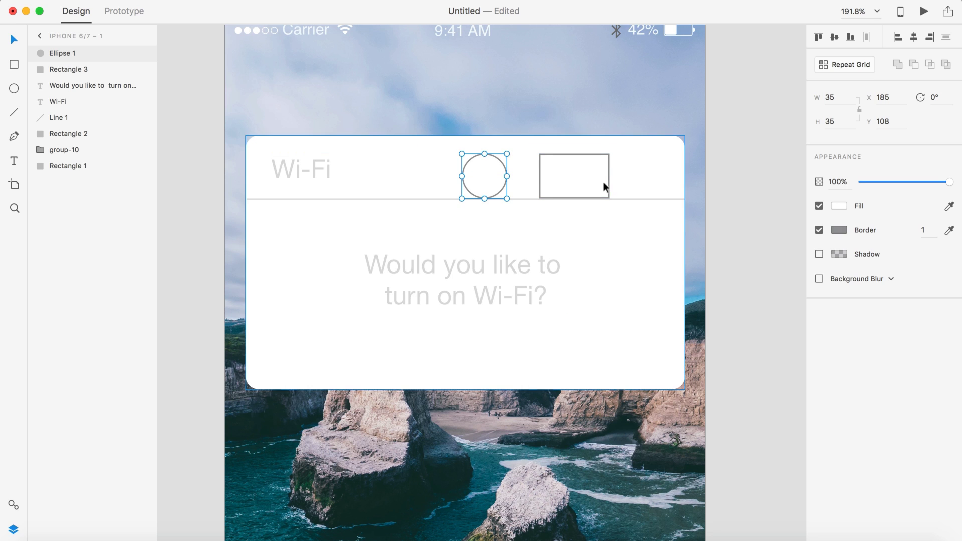
# Round the rectangle into a borderless pill filled with #DBDBDB to form the toggle track
pyautogui.click(598, 182)
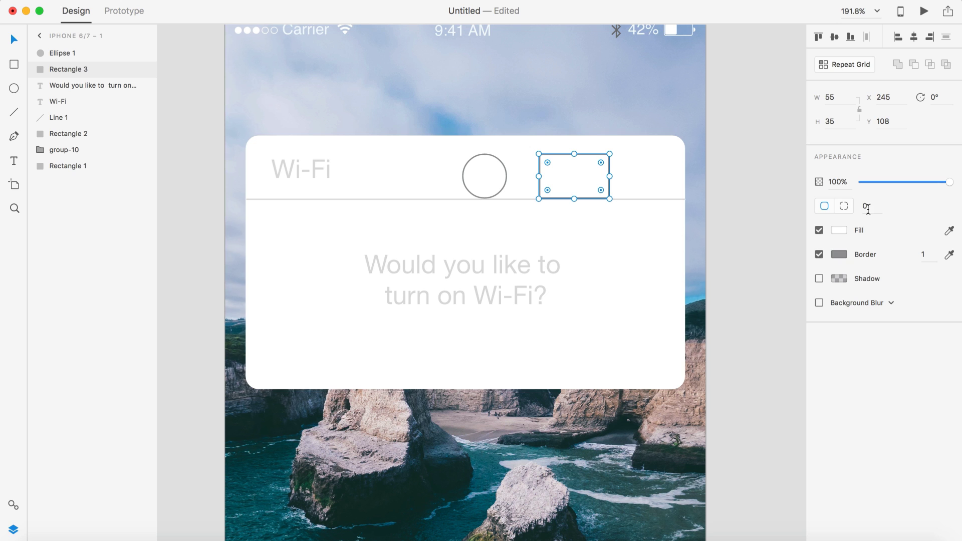
pyautogui.moveTo(546, 165); pyautogui.dragTo(629, 209)
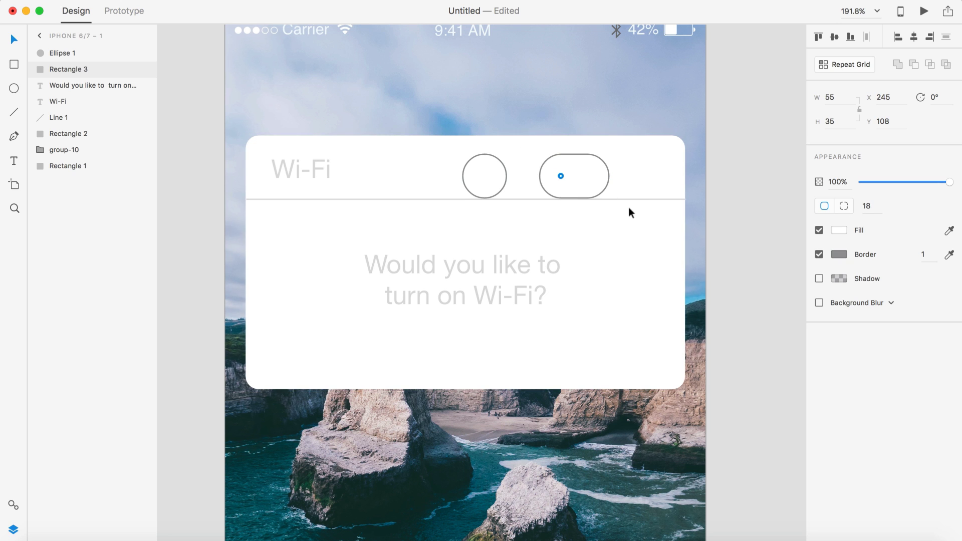
pyautogui.click(729, 192)
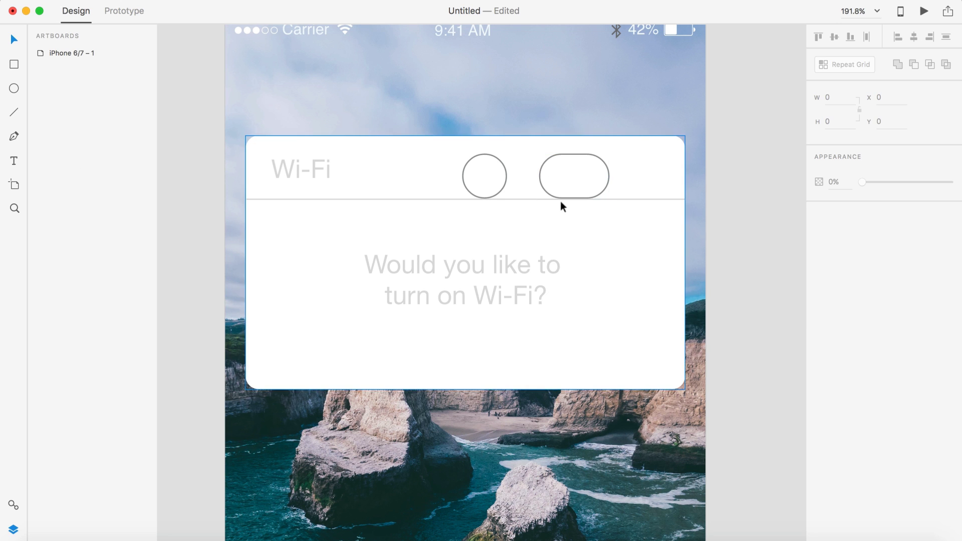
pyautogui.scroll(5, 563, 204)
pyautogui.click(602, 161)
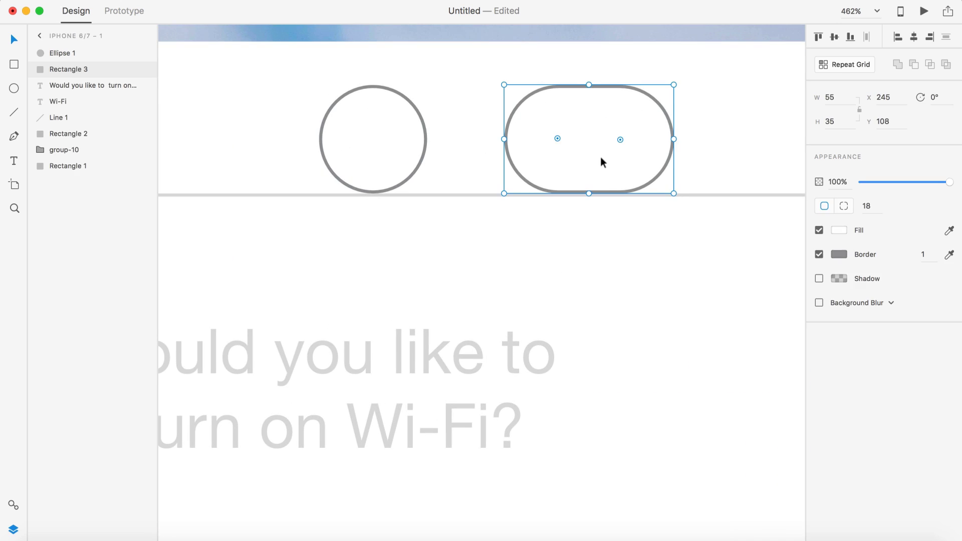
pyautogui.click(819, 255)
pyautogui.click(841, 230)
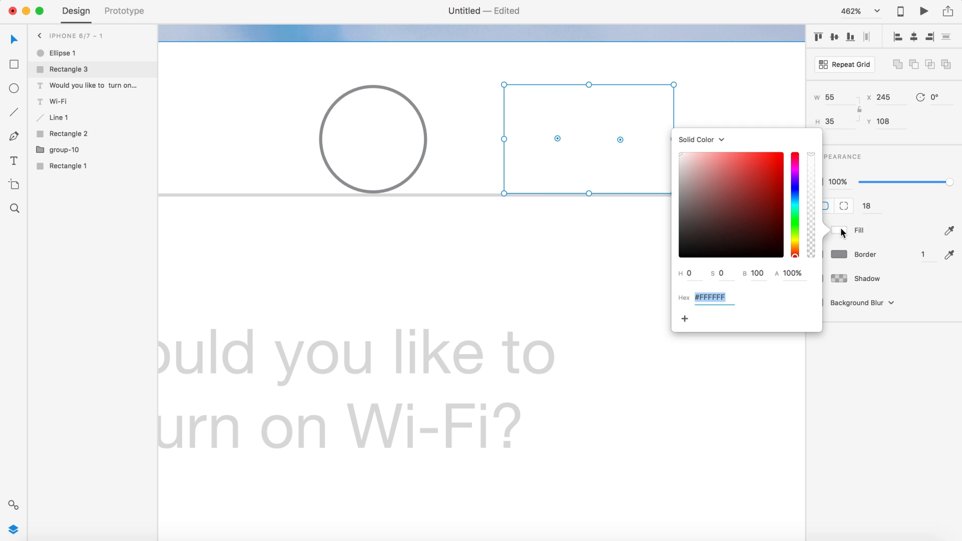
pyautogui.write('#DBDBDB')
pyautogui.press('Return')
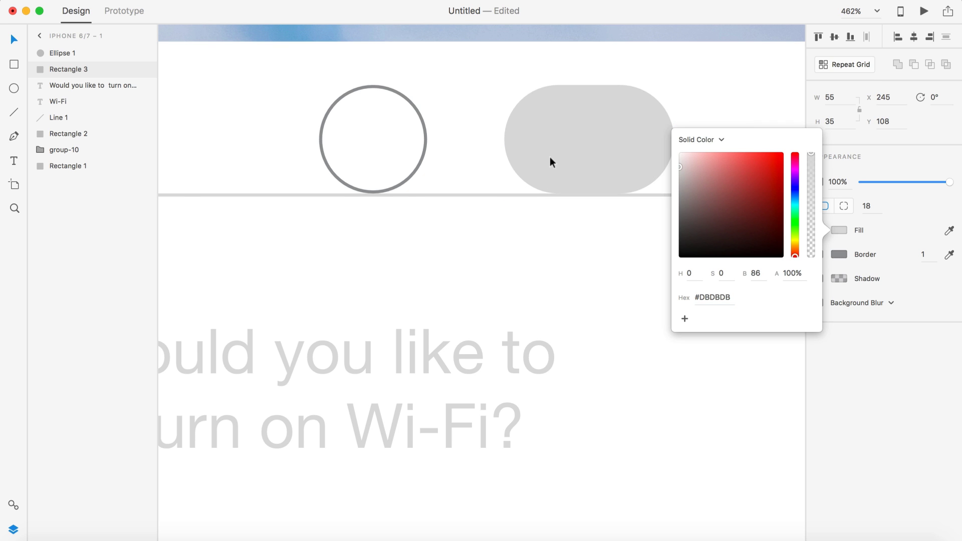
# Move the circle onto the pill and give it a 2-pt #DBDBDB border
pyautogui.scroll(-3, 549, 157)
pyautogui.click(399, 128)
pyautogui.moveTo(399, 127); pyautogui.dragTo(528, 125)
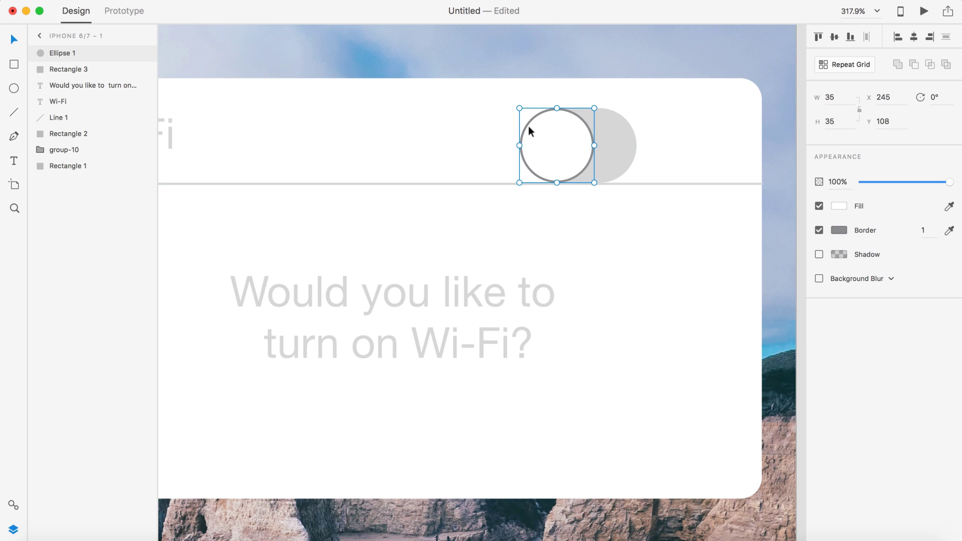
pyautogui.click(925, 231)
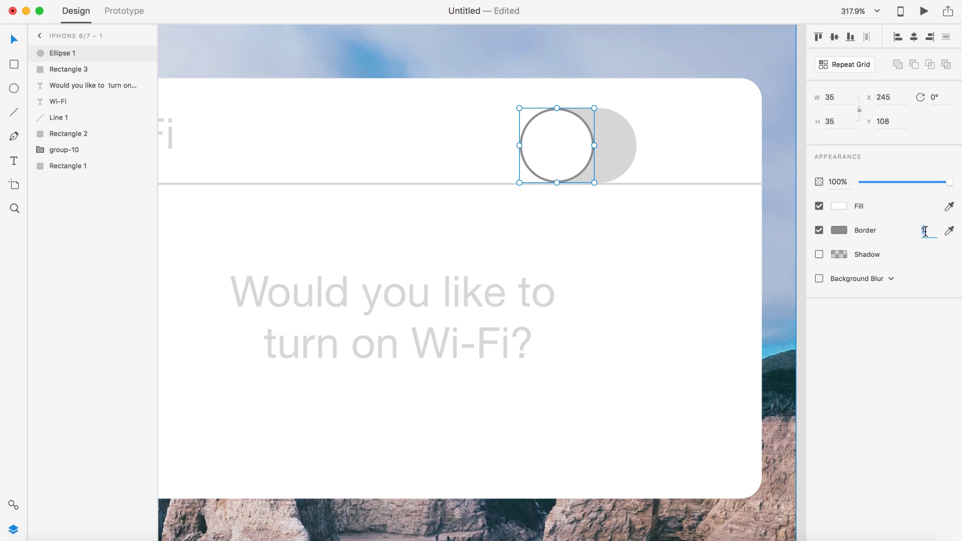
pyautogui.write('2')
pyautogui.press('Return')
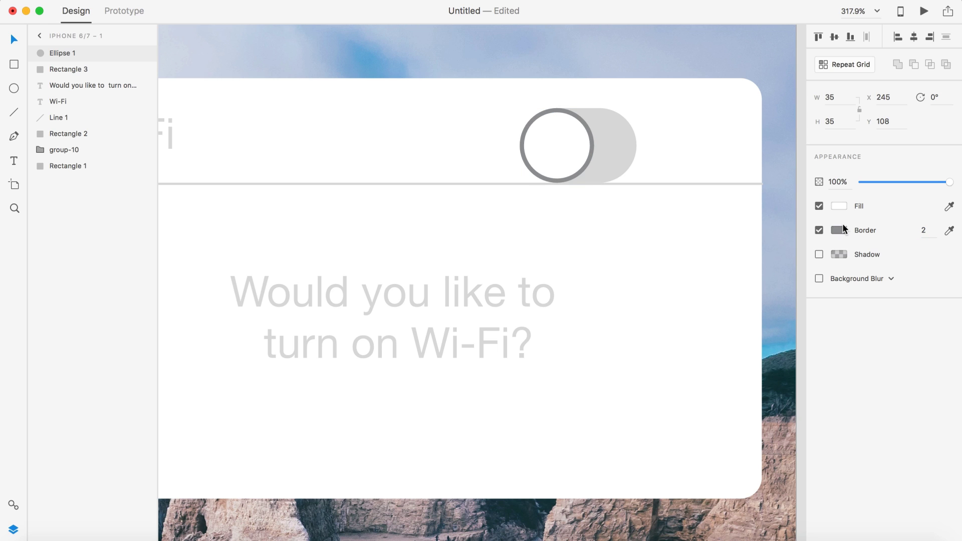
pyautogui.click(835, 230)
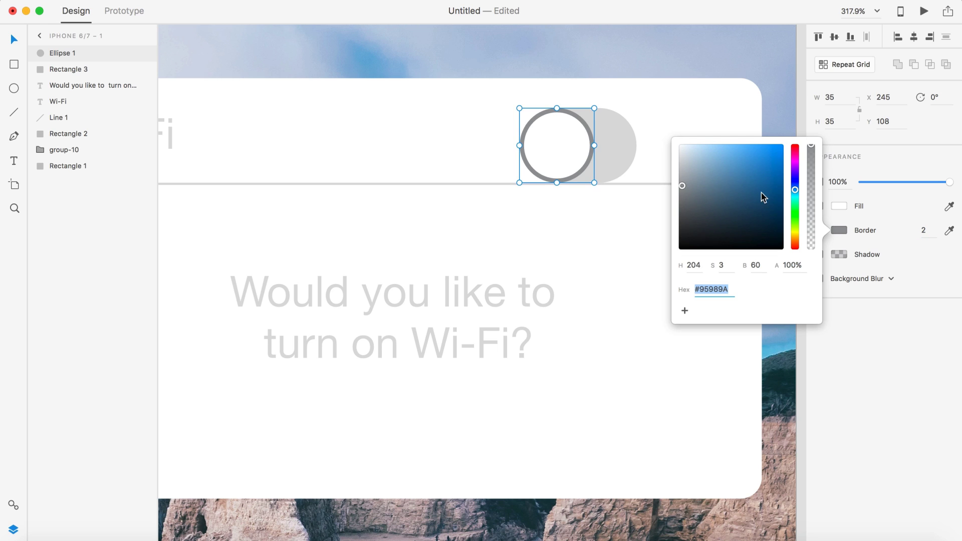
pyautogui.write('DBDBDB')
pyautogui.press('Return')
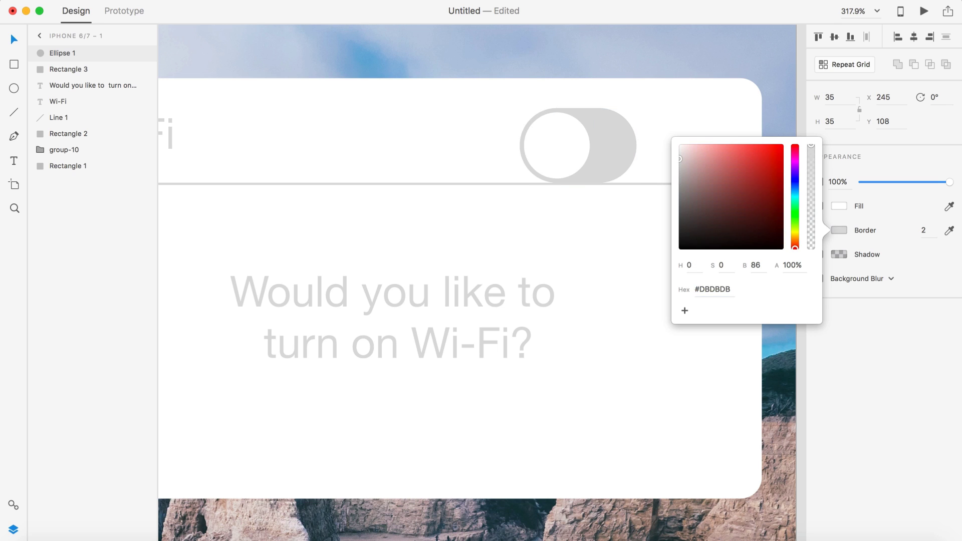
pyautogui.click(739, 75)
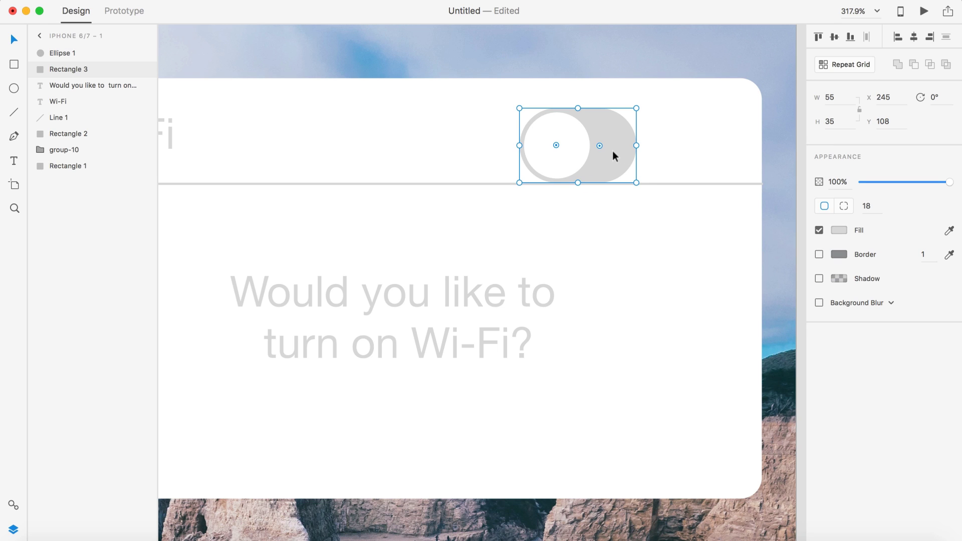
# Shift the toggle to the right end of the header and align it with the Wi-Fi title
pyautogui.keyDown('shift'); pyautogui.click(562, 149); pyautogui.keyUp('shift')
pyautogui.scroll(-5, 561, 149)
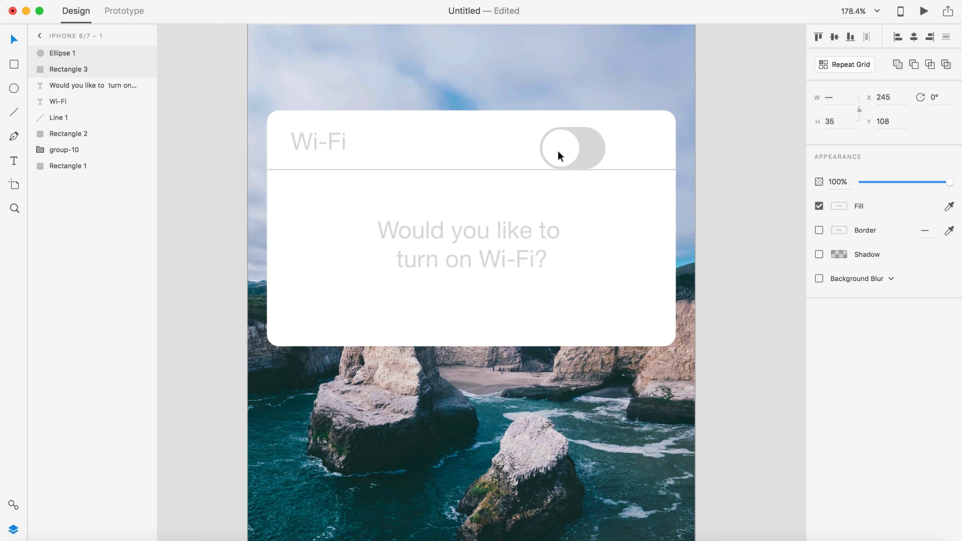
pyautogui.moveTo(559, 159); pyautogui.dragTo(595, 152)
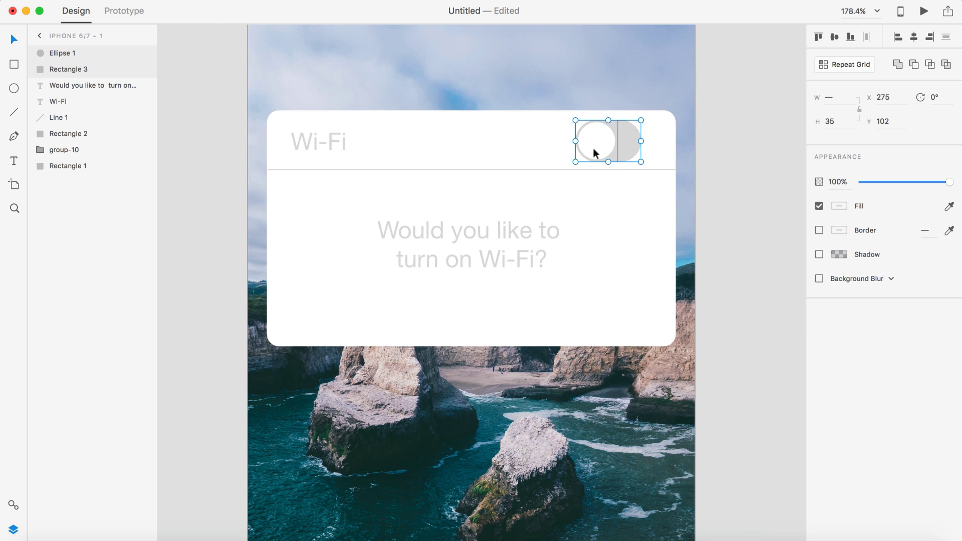
pyautogui.keyDown('shift'); pyautogui.click(335, 145); pyautogui.keyUp('shift')
pyautogui.moveTo(317, 145); pyautogui.dragTo(322, 145)
pyautogui.click(713, 141)
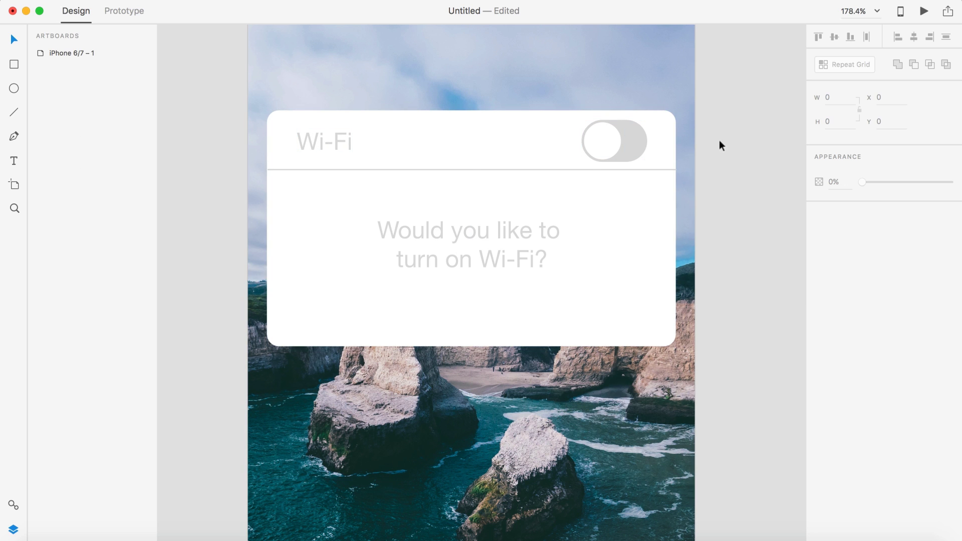
pyautogui.scroll(-3, 720, 146)
pyautogui.hscroll(2, 712, 166)
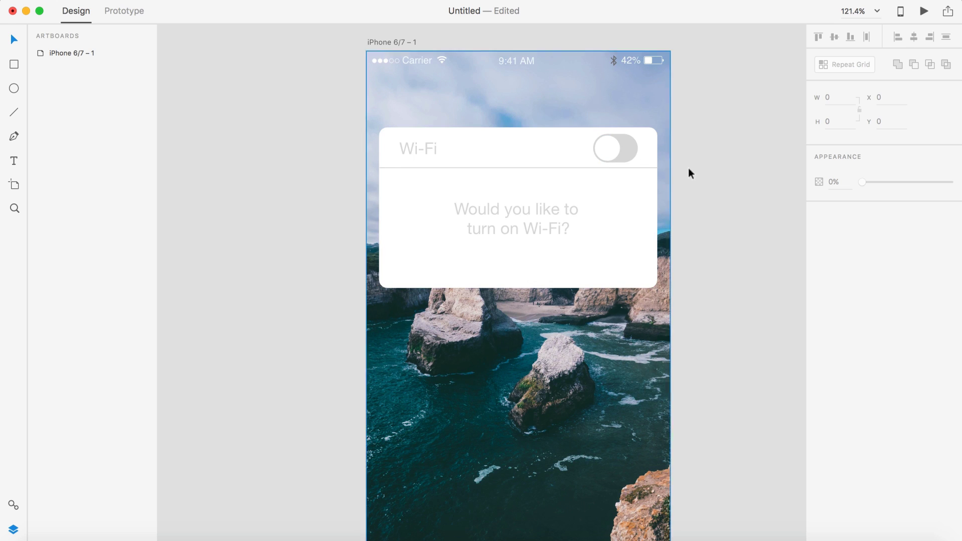
pyautogui.hscroll(2, 738, 194)
pyautogui.scroll(-3, 738, 190)
pyautogui.hscroll(3, 738, 190)
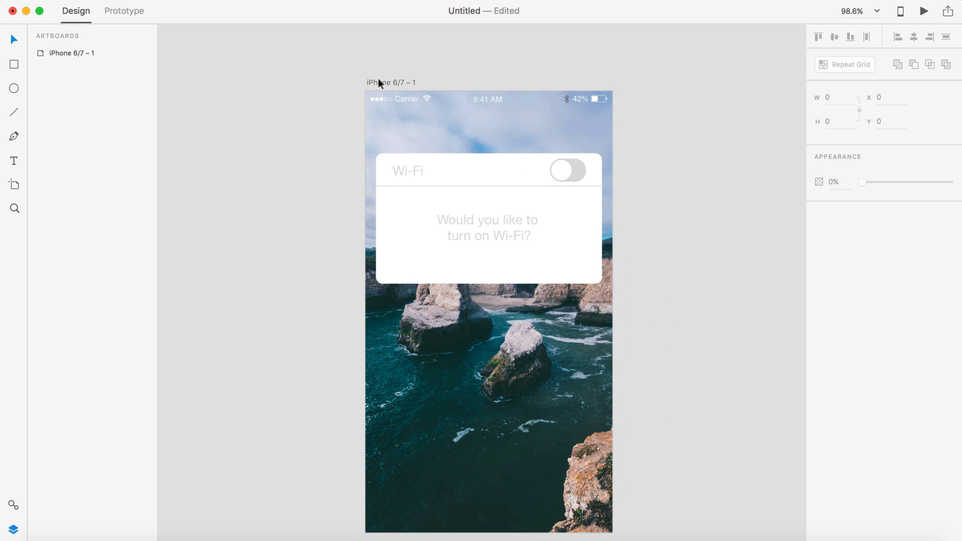
# Rename the iPhone 6/7 – 1 artboard to OFF
pyautogui.click(396, 81)
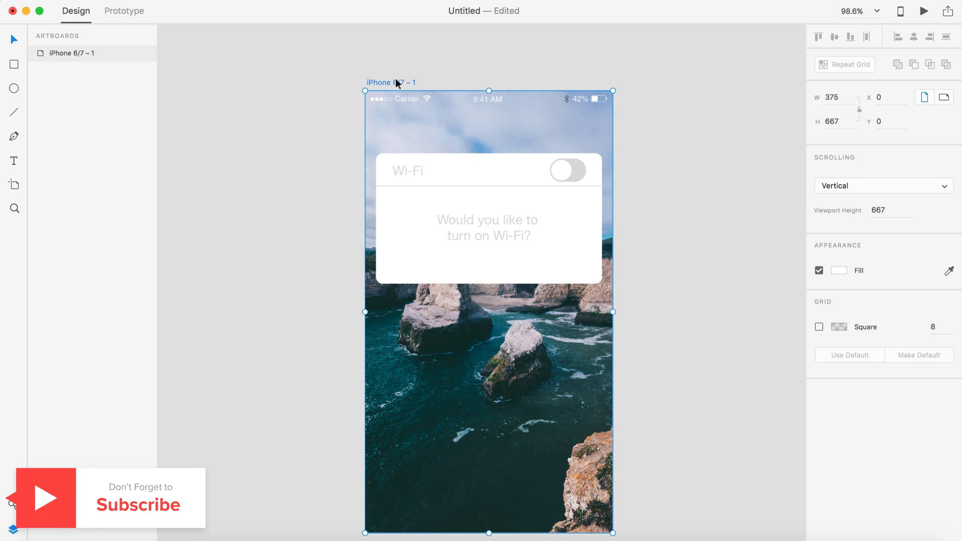
pyautogui.doubleClick(392, 81)
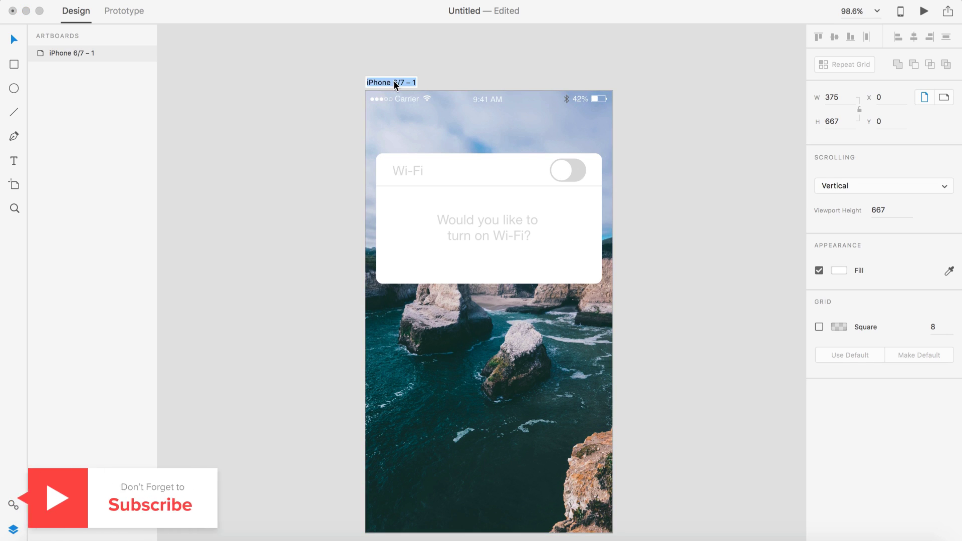
pyautogui.write('OFF')
pyautogui.press('Return')
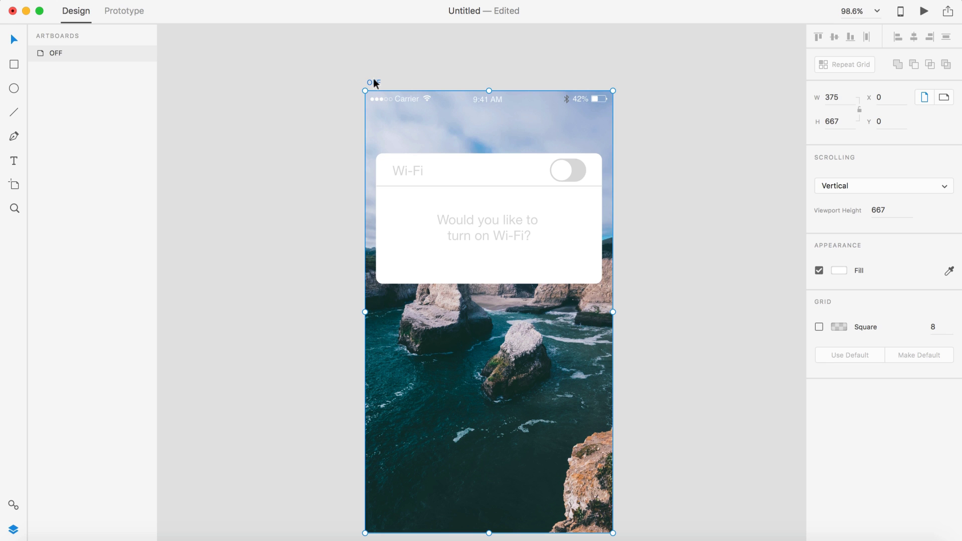
# Duplicate the OFF artboard with Cmd+D and name the copy ON
pyautogui.click(400, 74)
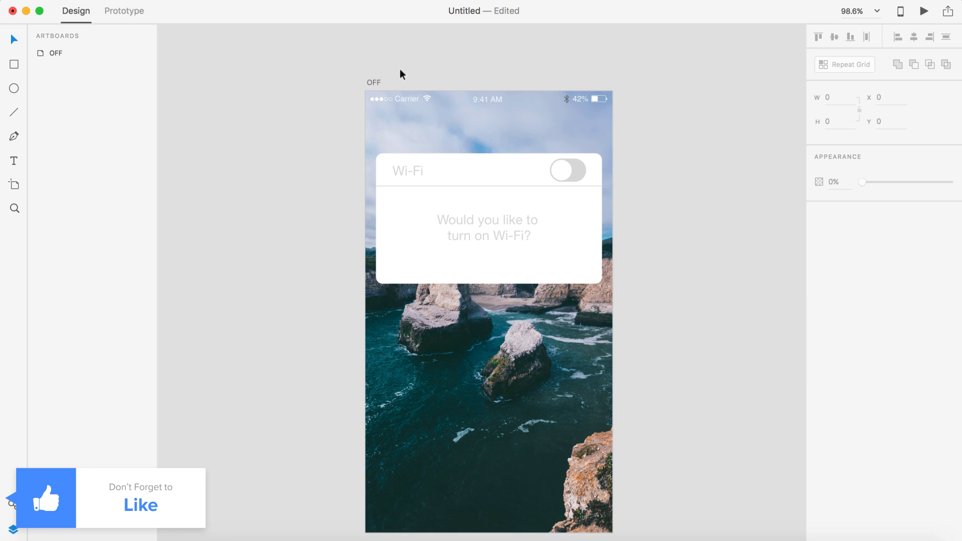
pyautogui.click(369, 81)
pyautogui.press('super+d')
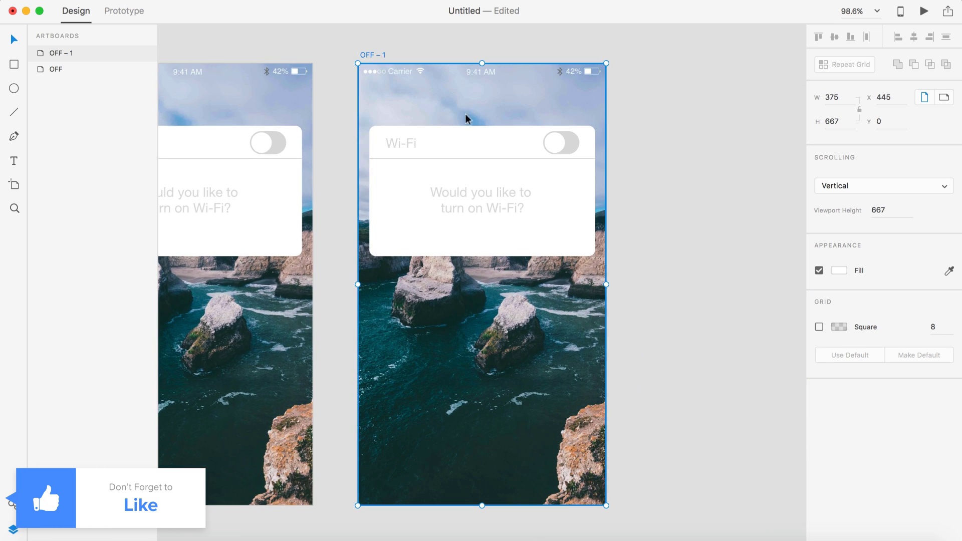
pyautogui.scroll(-1, 421, 270)
pyautogui.hscroll(-4, 421, 269)
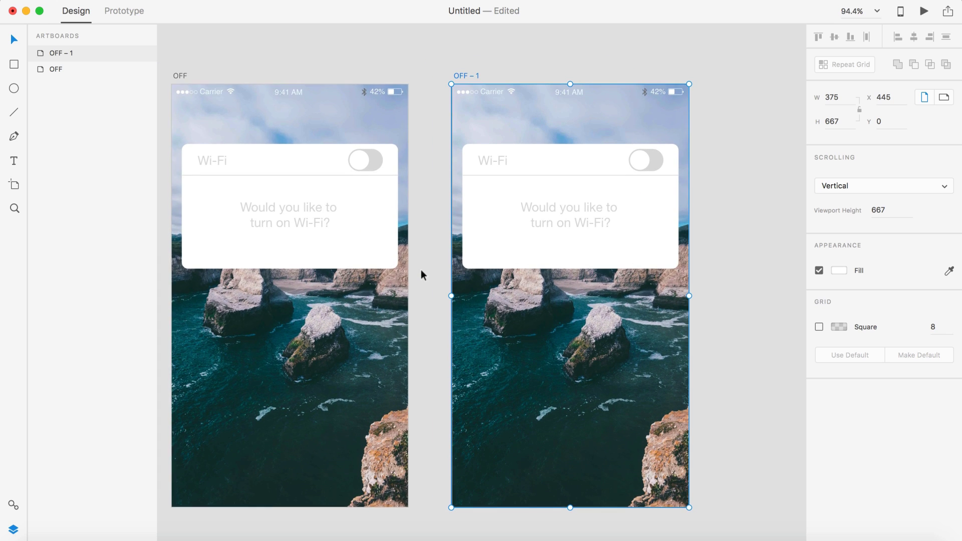
pyautogui.doubleClick(462, 75)
pyautogui.write('ON')
pyautogui.press('Return')
# Start retyping the ON screen's question text as 'You are using Wi-Fi.'
pyautogui.scroll(1, 694, 204)
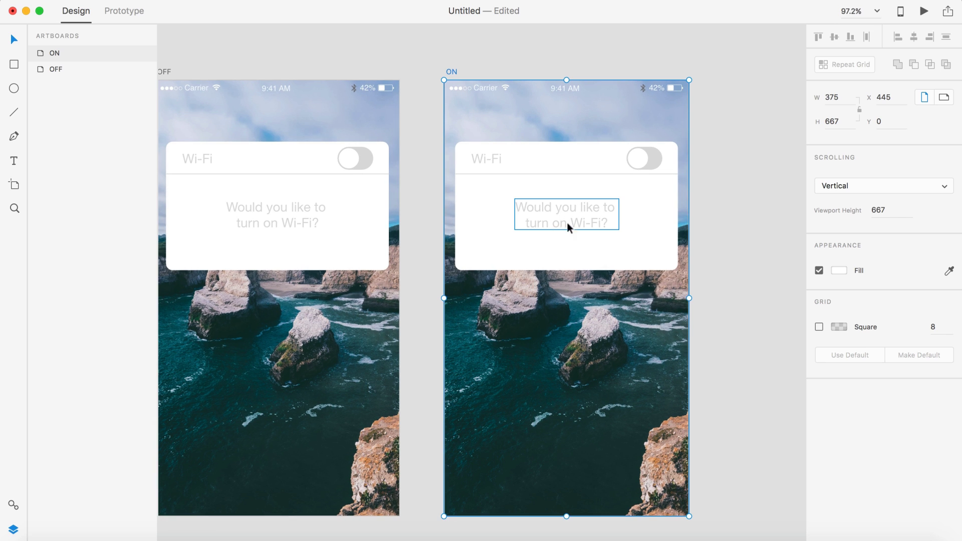
pyautogui.doubleClick(548, 208)
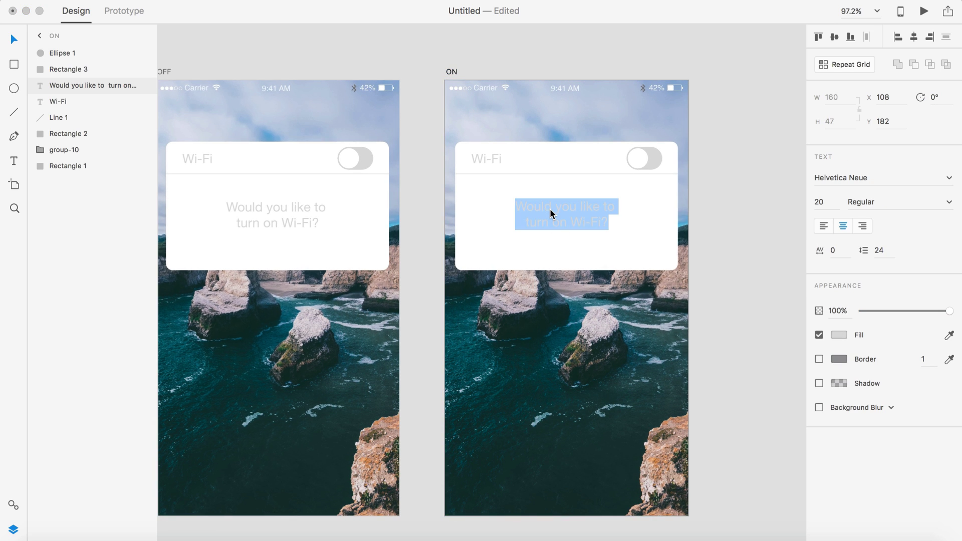
pyautogui.write('You ')
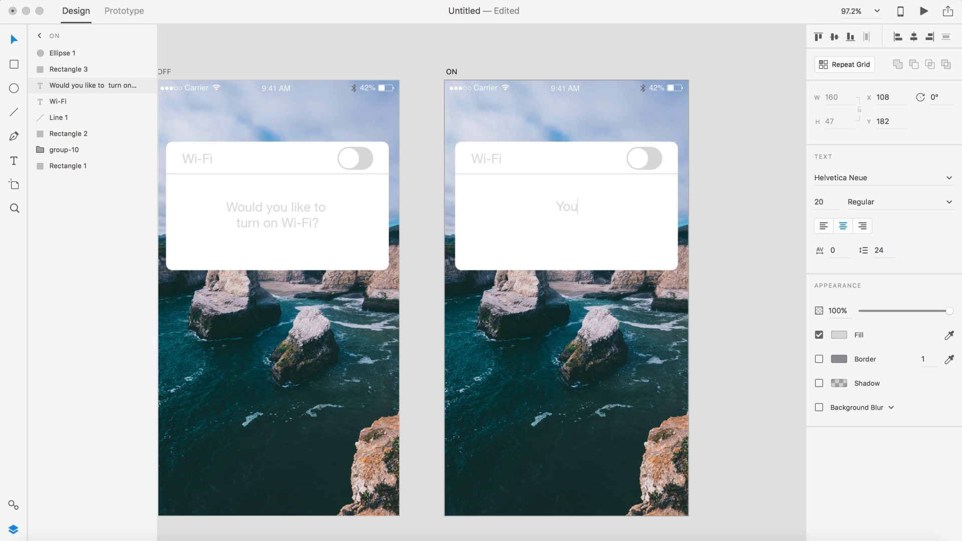
pyautogui.write('are using Wi-Fi.')
# Finish the ON message and slide the toggle knob to the right end of the track
pyautogui.press('Escape')
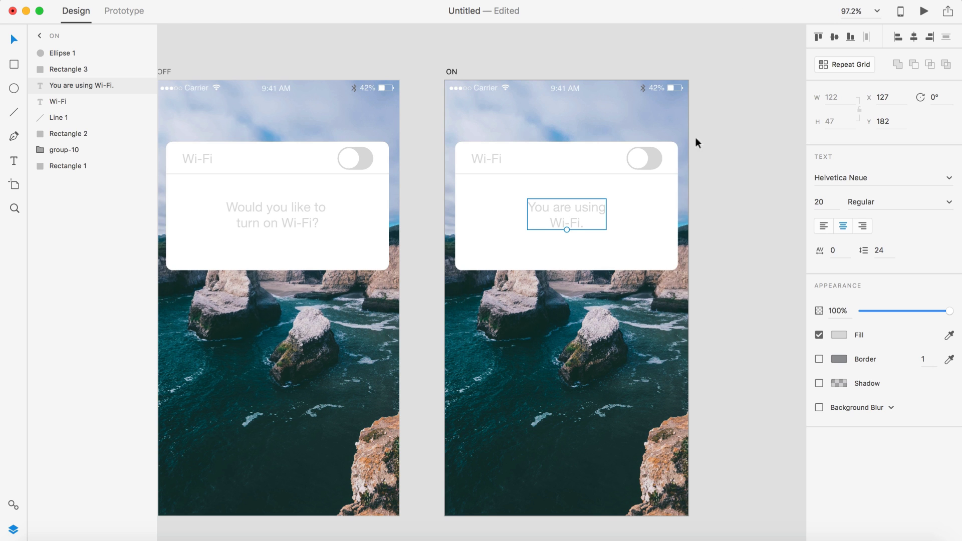
pyautogui.scroll(5, 700, 164)
pyautogui.moveTo(597, 158); pyautogui.dragTo(618, 158)
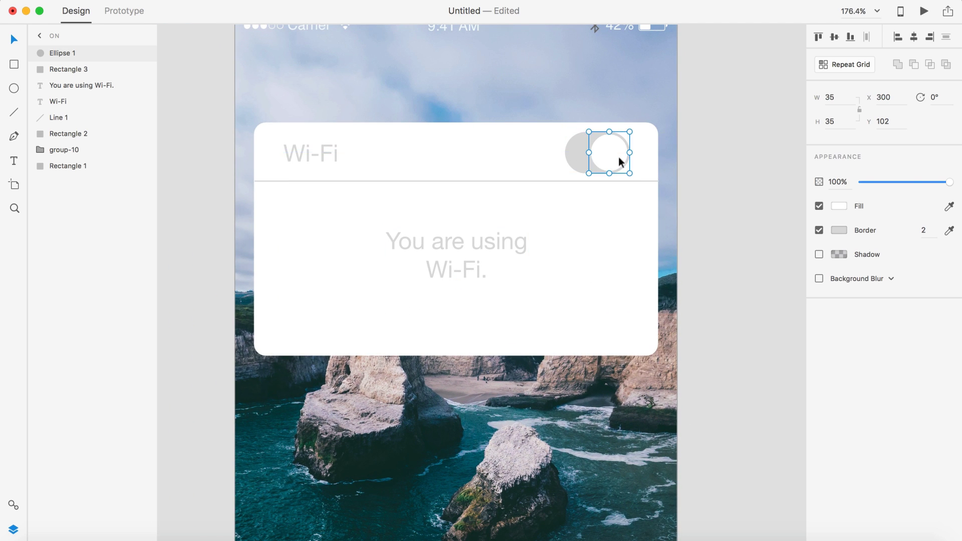
# Fill the toggle track (Rectangle 3) with a bright red #F41010
pyautogui.scroll(5, 618, 158)
pyautogui.click(530, 140)
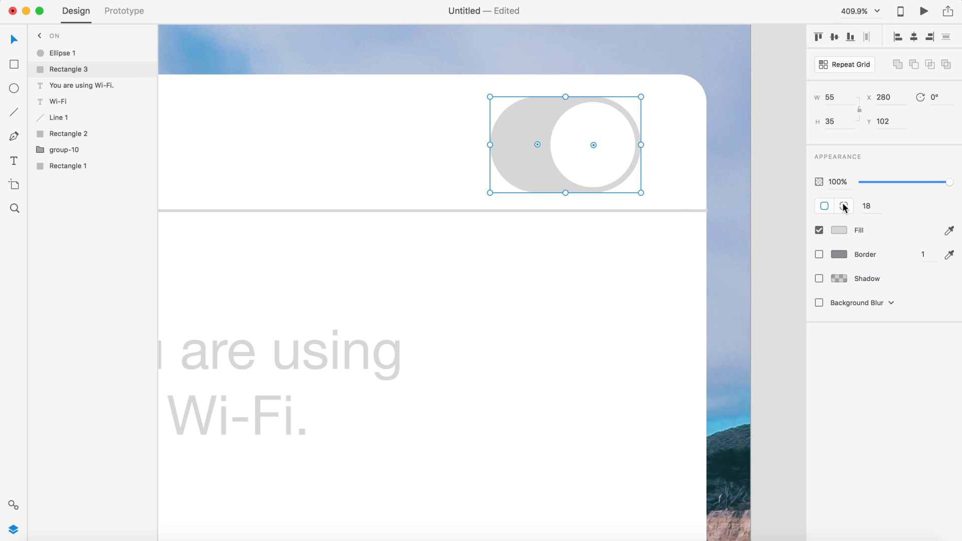
pyautogui.click(839, 230)
pyautogui.click(770, 167)
pyautogui.moveTo(770, 167); pyautogui.dragTo(777, 153)
pyautogui.click(764, 97)
# Set the knob's border to the track's red using the Border eyedropper
pyautogui.click(604, 154)
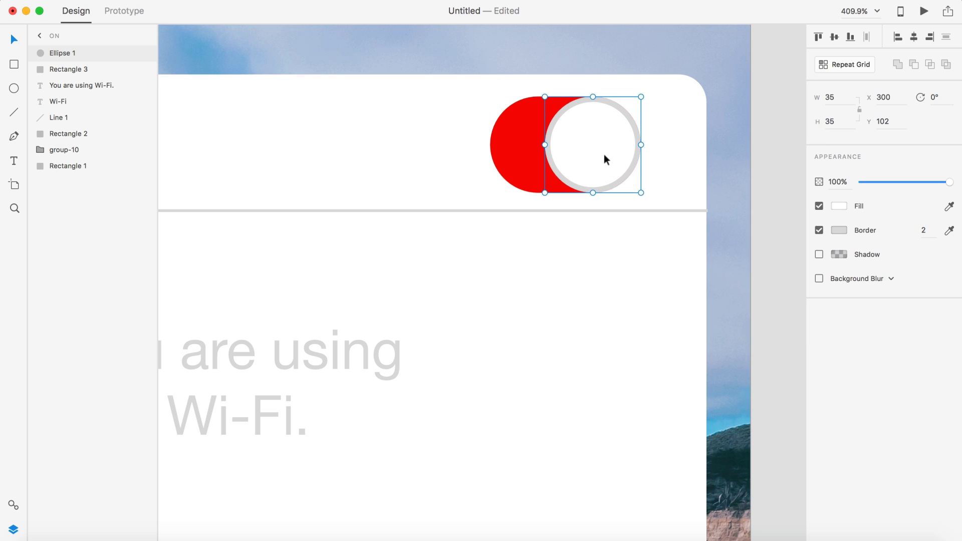
pyautogui.click(948, 230)
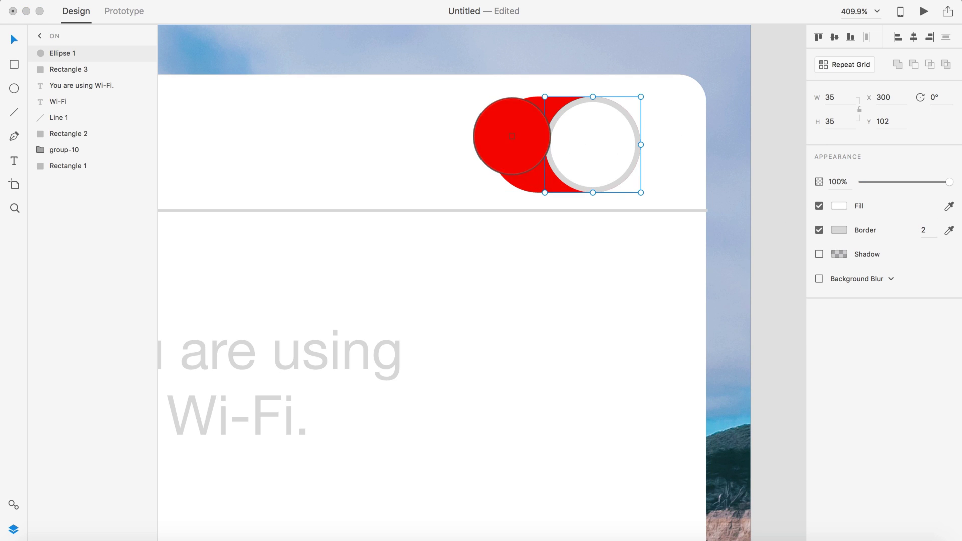
pyautogui.click(512, 136)
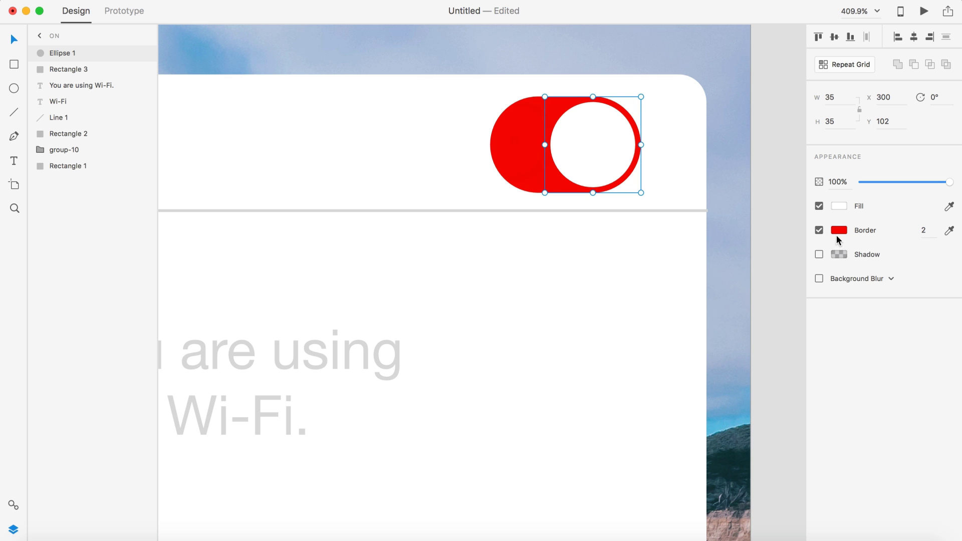
# Delete the Wi-Fi symbol from the OFF screen's status bar
pyautogui.click(757, 180)
pyautogui.scroll(-5, 758, 183)
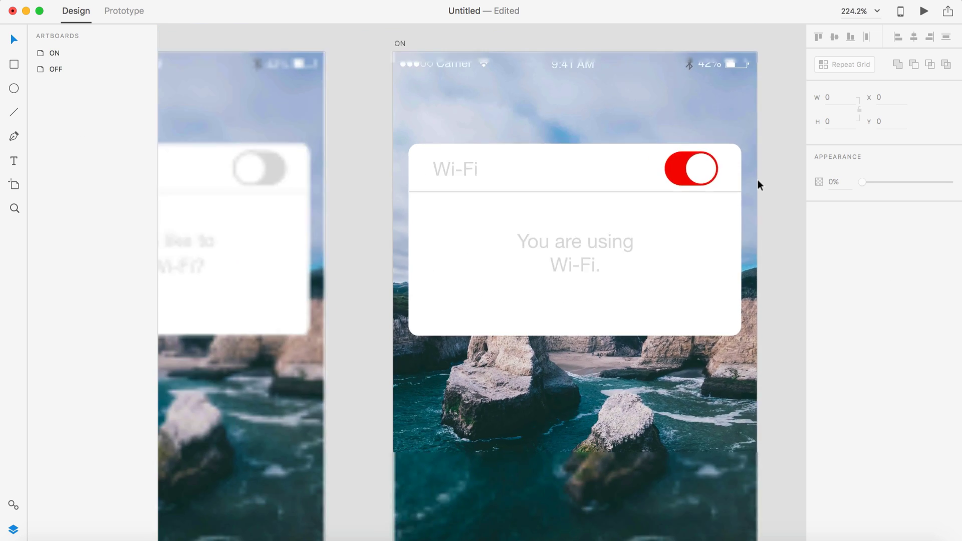
pyautogui.scroll(-5, 758, 179)
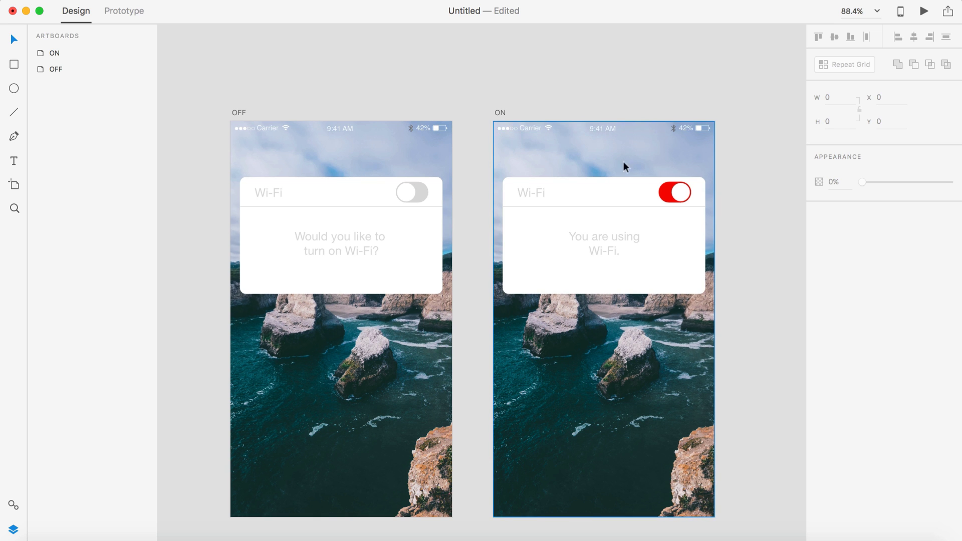
pyautogui.hscroll(-4, 623, 175)
pyautogui.scroll(4, 283, 114)
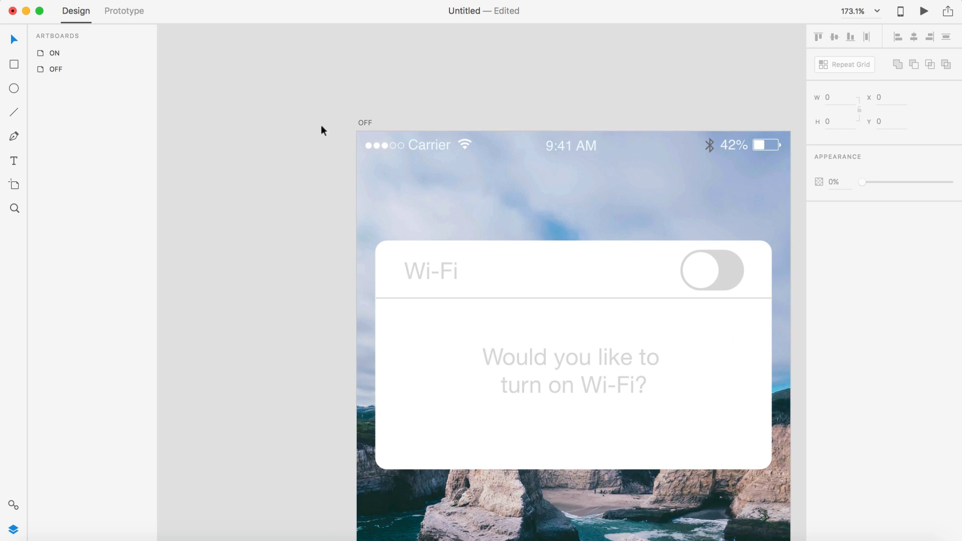
pyautogui.click(464, 143)
pyautogui.scroll(5, 462, 144)
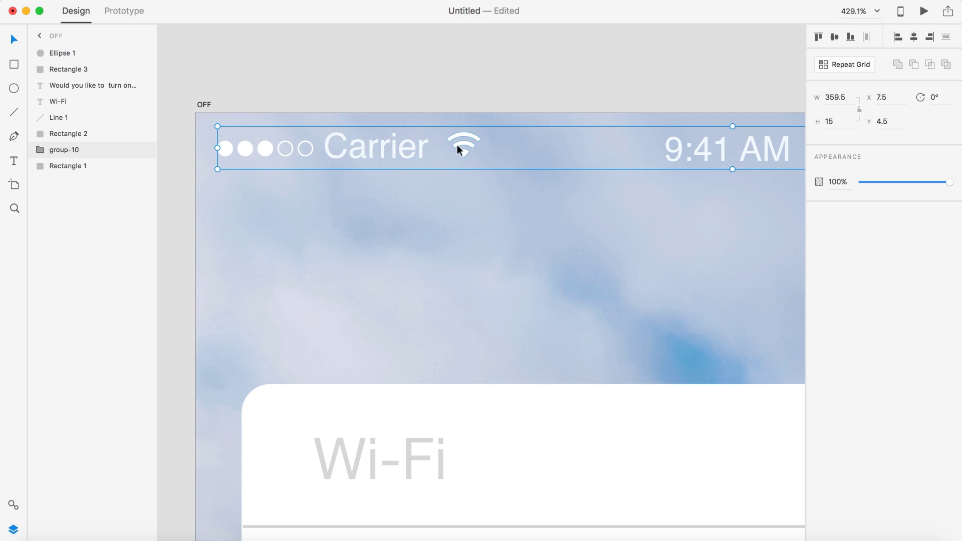
pyautogui.doubleClick(460, 145)
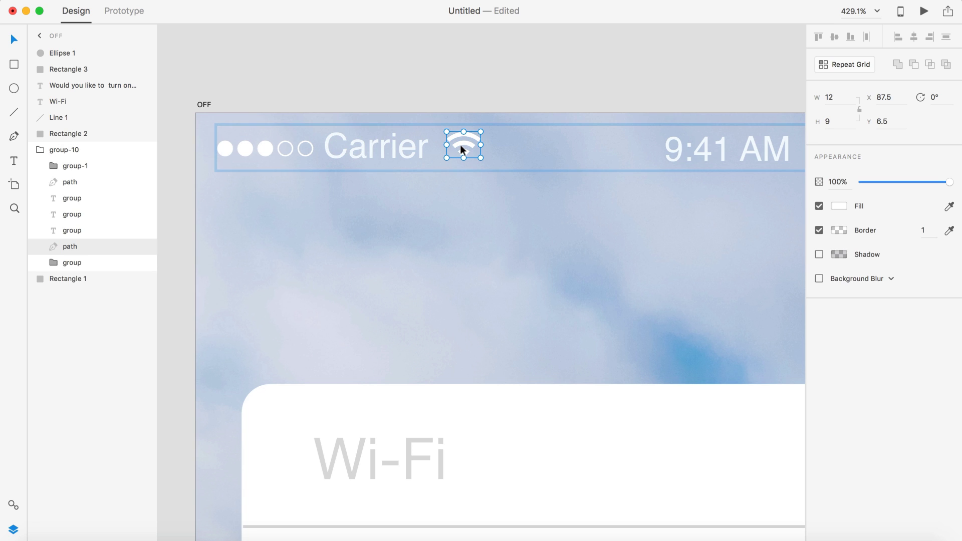
pyautogui.press('Delete')
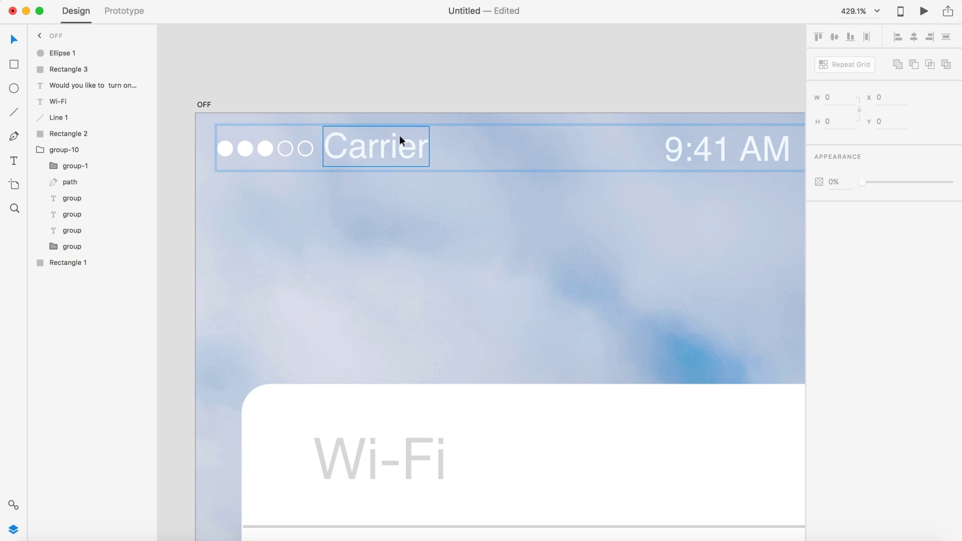
# Alt-drag a copy of Carrier, retype it as LTE, and space it beside Carrier
pyautogui.click(386, 146)
pyautogui.press('alt')
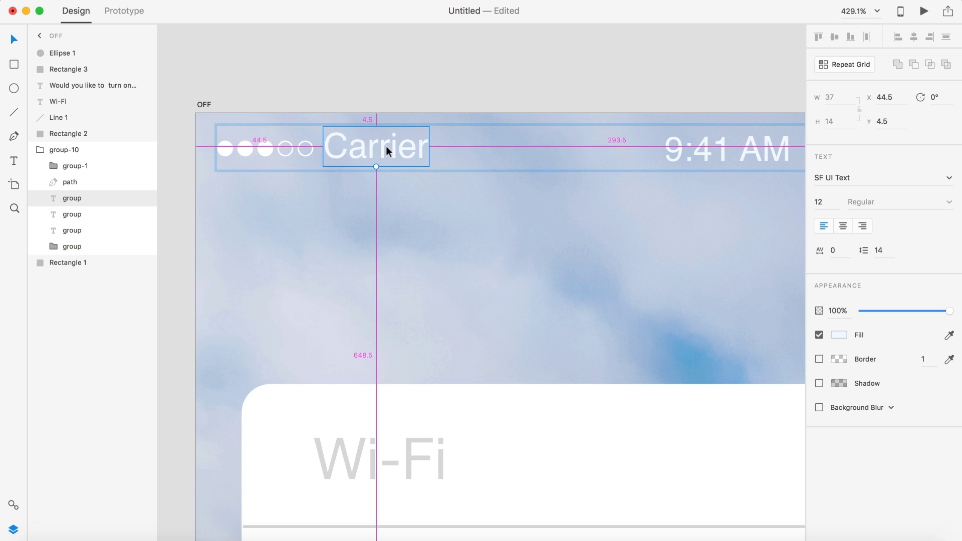
pyautogui.moveTo(385, 146); pyautogui.dragTo(496, 146)
pyautogui.doubleClick(495, 146)
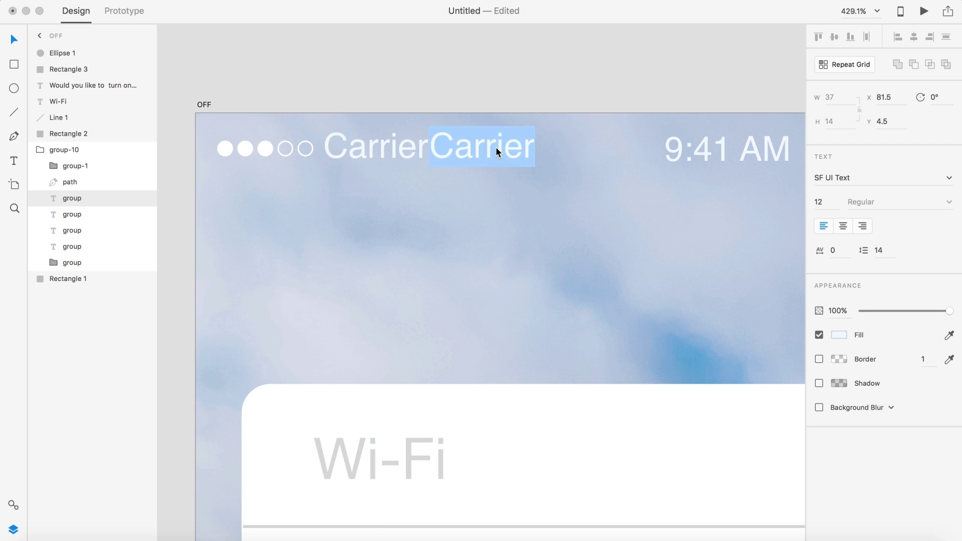
pyautogui.write('LTE')
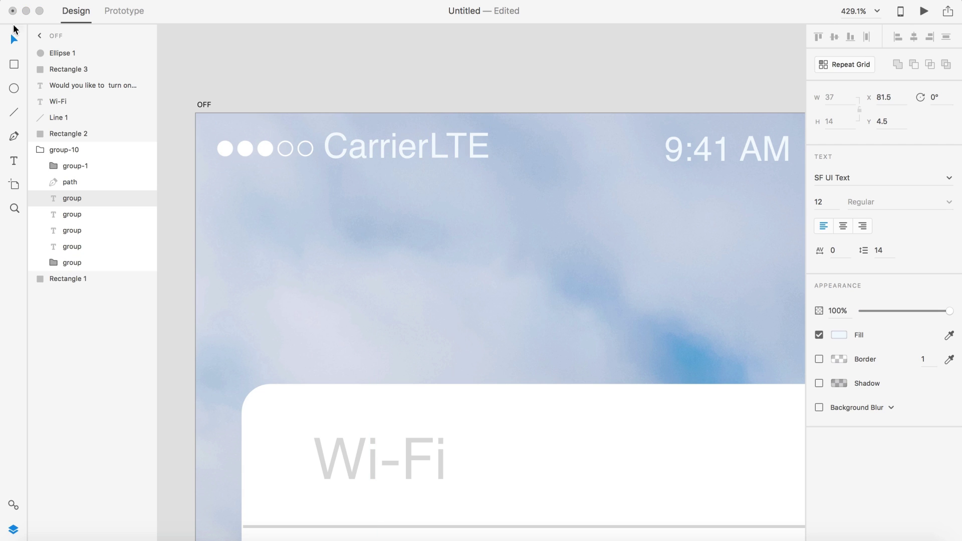
pyautogui.press('Escape')
pyautogui.moveTo(454, 139); pyautogui.dragTo(460, 143)
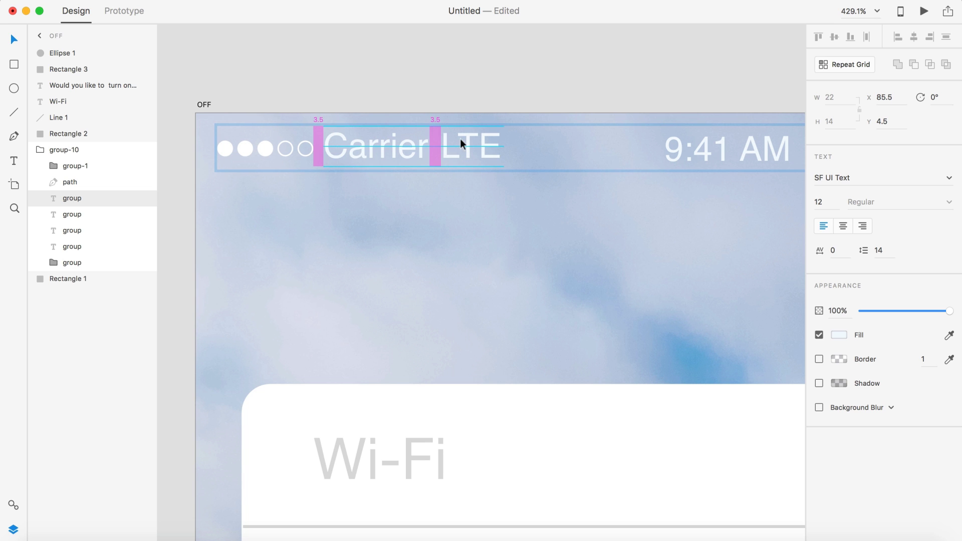
pyautogui.click(542, 38)
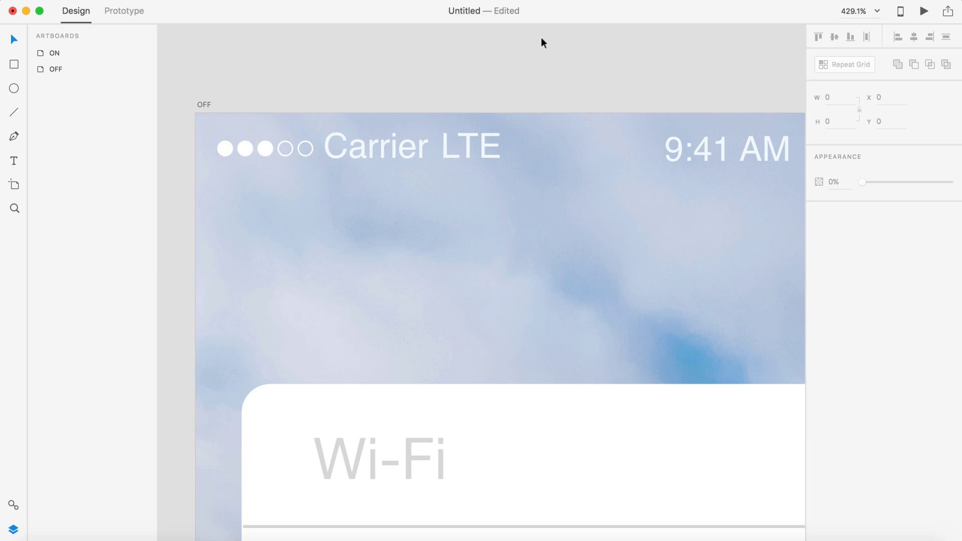
pyautogui.scroll(-5, 541, 45)
pyautogui.hscroll(-3, 541, 50)
pyautogui.scroll(-4, 541, 51)
pyautogui.hscroll(3, 541, 50)
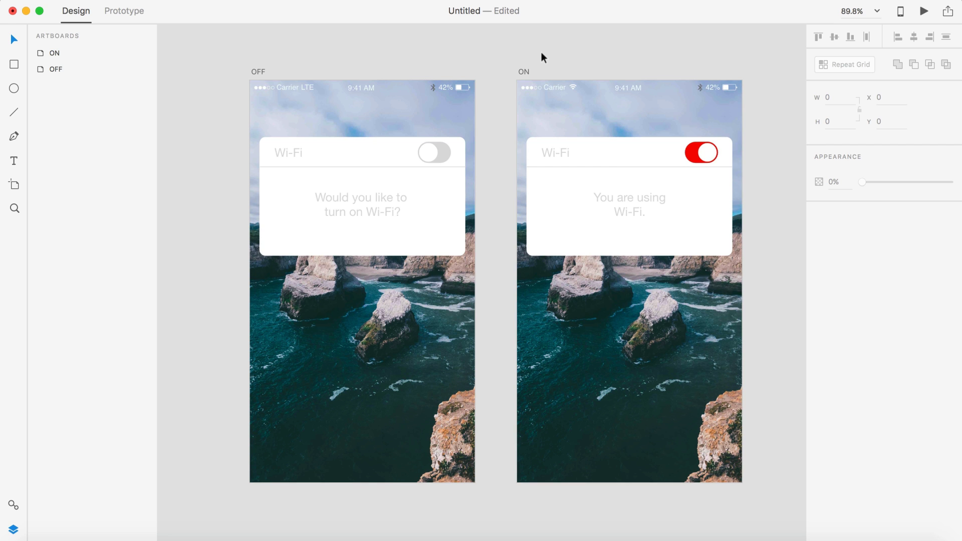
# Group the OFF screen's toggle knob and track with Cmd+G
pyautogui.scroll(3, 438, 196)
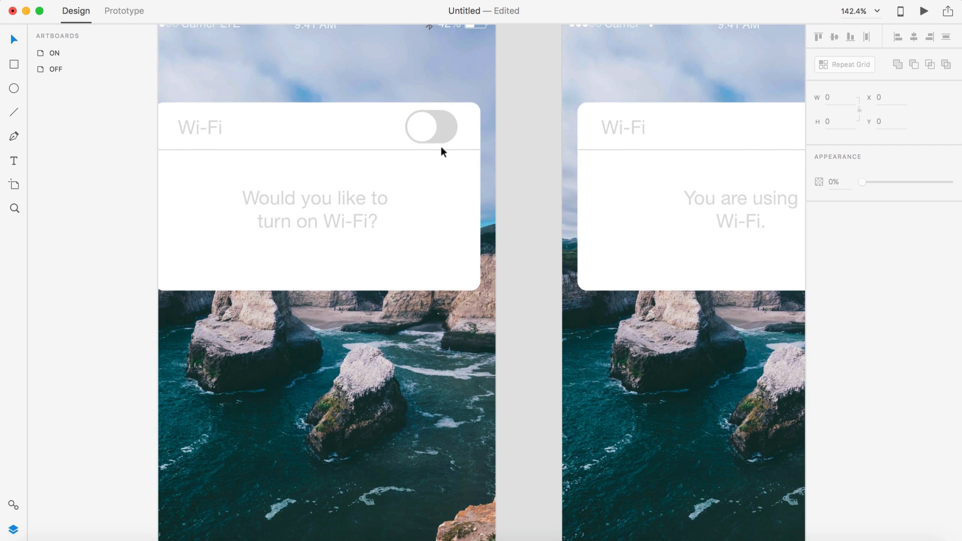
pyautogui.click(420, 129)
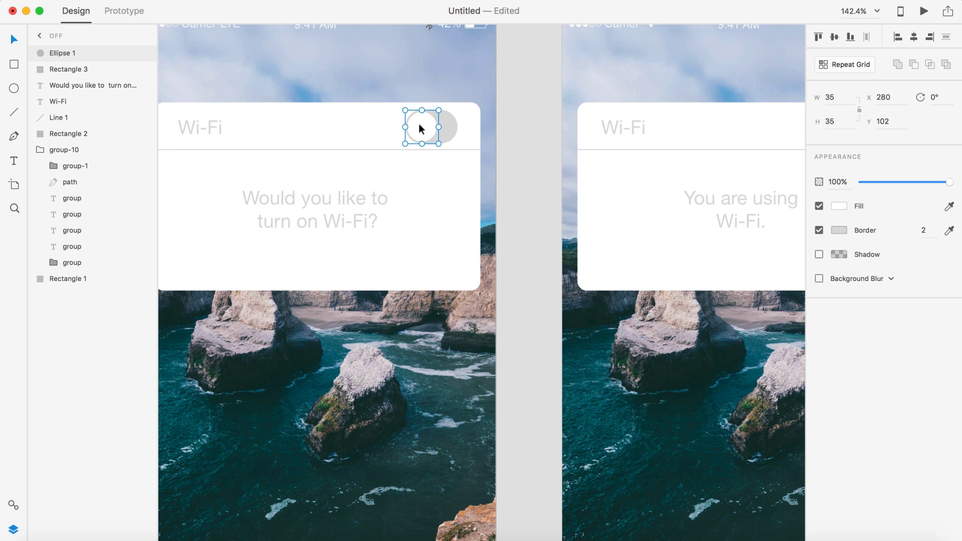
pyautogui.keyDown('shift'); pyautogui.click(444, 124); pyautogui.keyUp('shift')
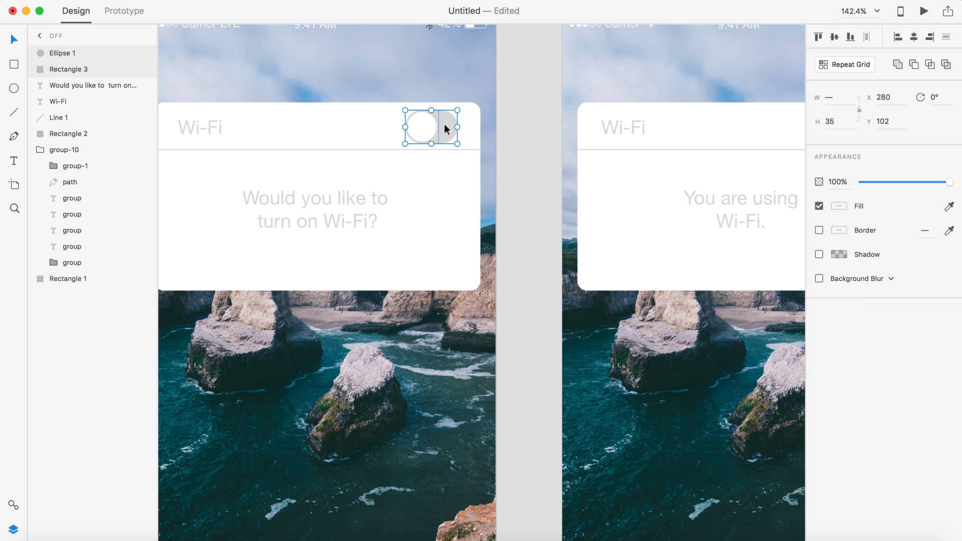
pyautogui.press('super+g')
pyautogui.click(529, 131)
# Fit both artboards in view and group the ON screen's knob and track
pyautogui.press('super+0')
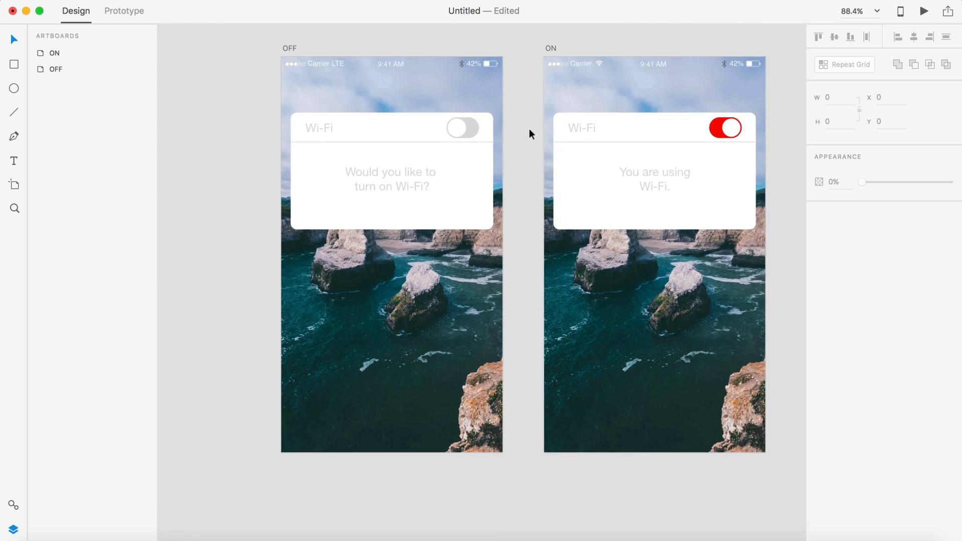
pyautogui.click(655, 127)
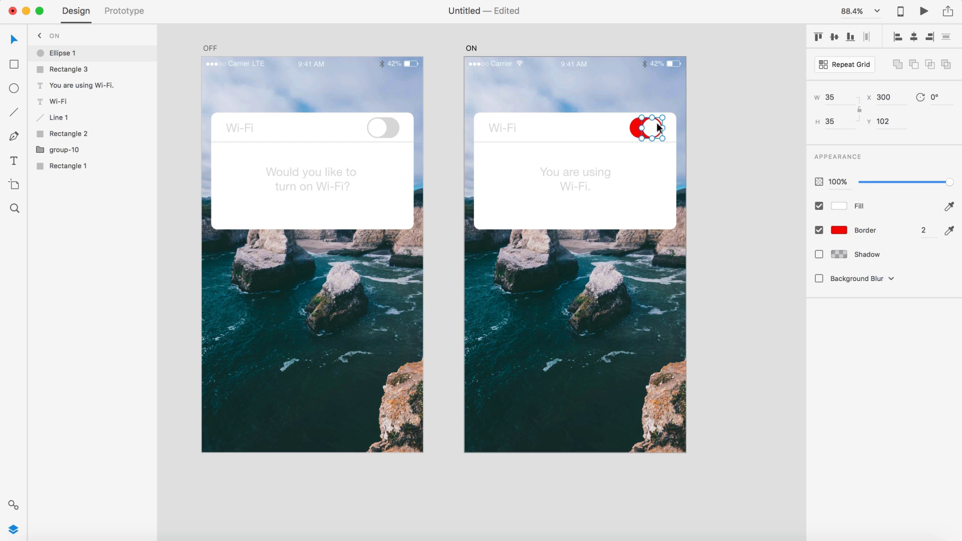
pyautogui.keyDown('shift'); pyautogui.click(632, 129); pyautogui.keyUp('shift')
pyautogui.press('super+g')
pyautogui.click(754, 157)
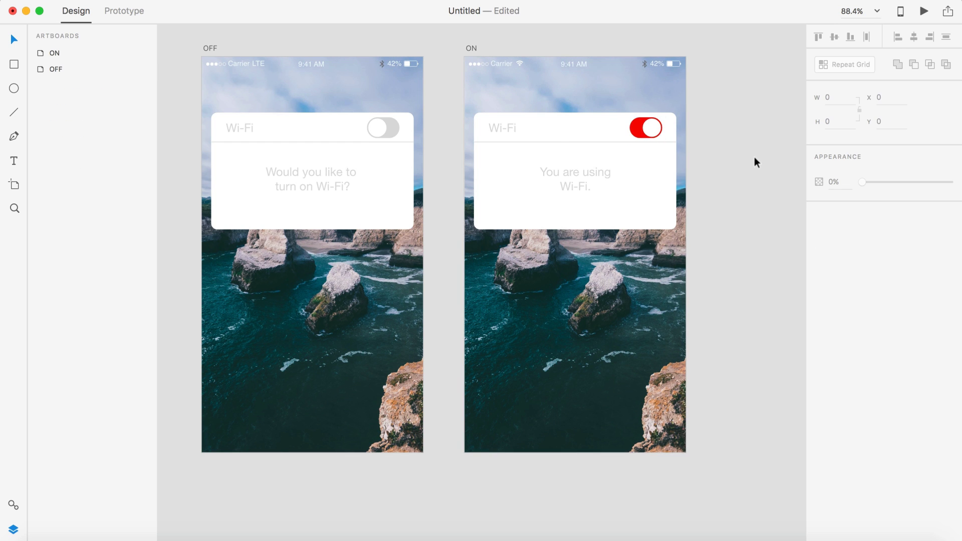
pyautogui.scroll(-2, 754, 159)
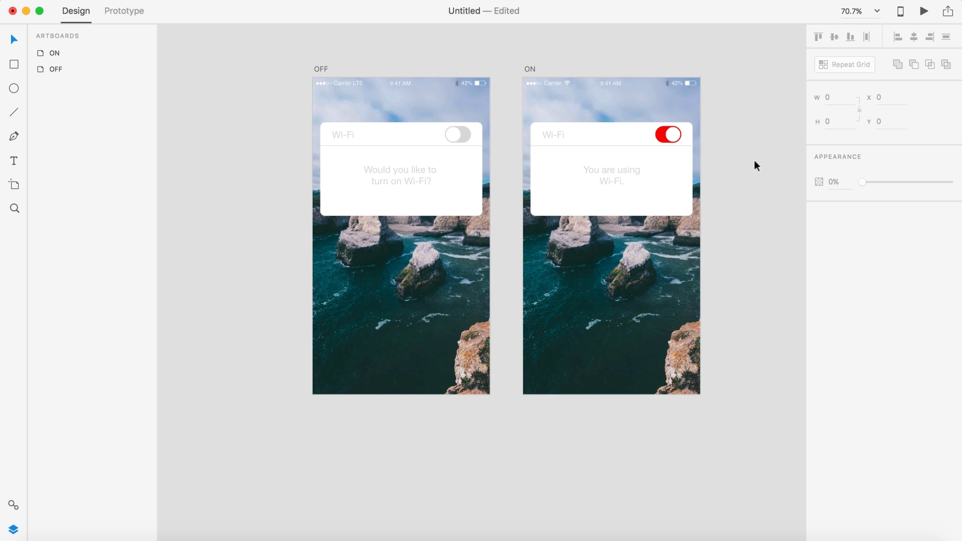
# In Prototype mode, link the OFF toggle to the ON screen with transition None
pyautogui.click(125, 10)
pyautogui.scroll(2, 511, 199)
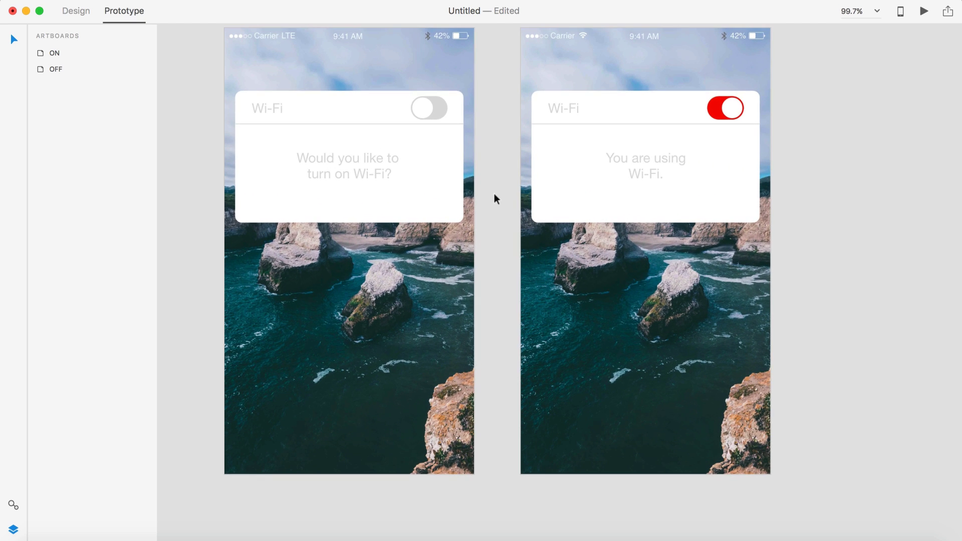
pyautogui.click(425, 110)
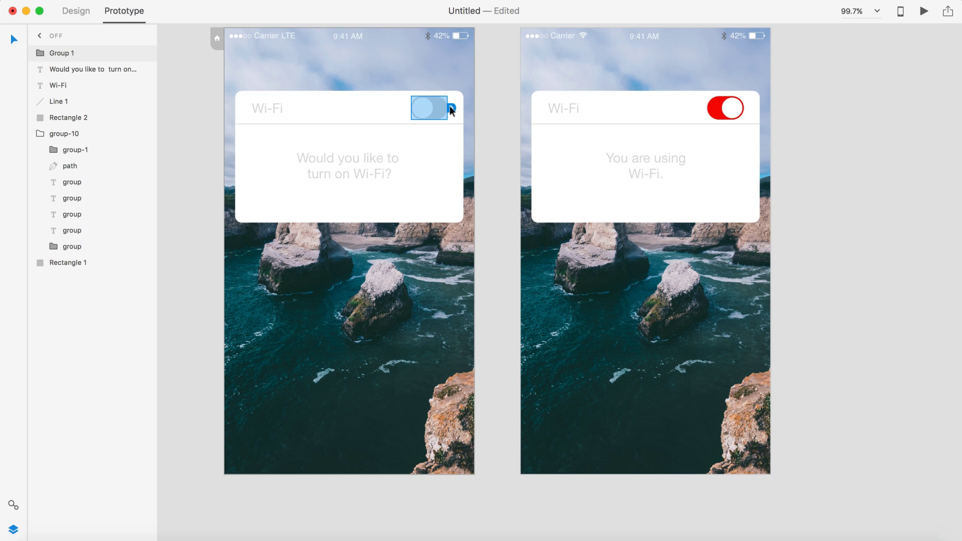
pyautogui.moveTo(491, 95); pyautogui.dragTo(607, 63)
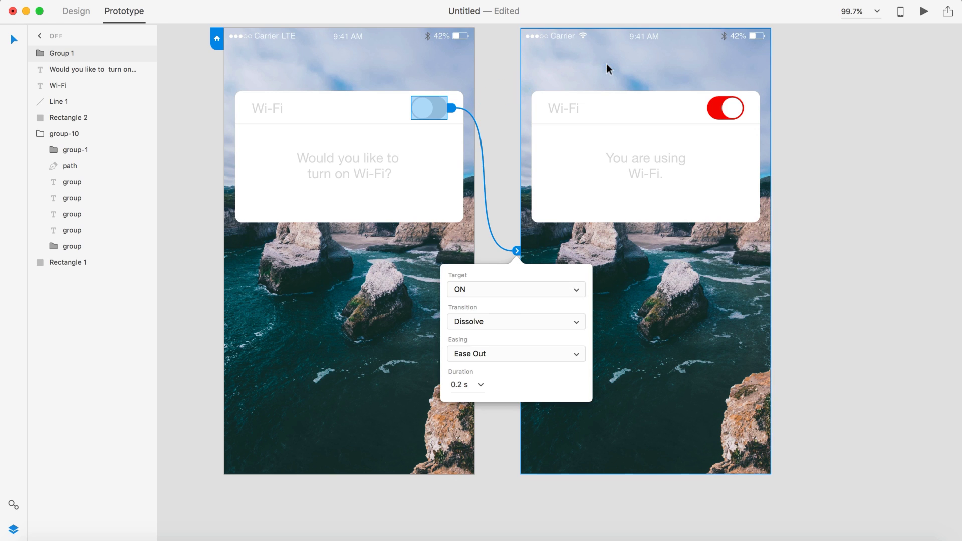
pyautogui.click(467, 322)
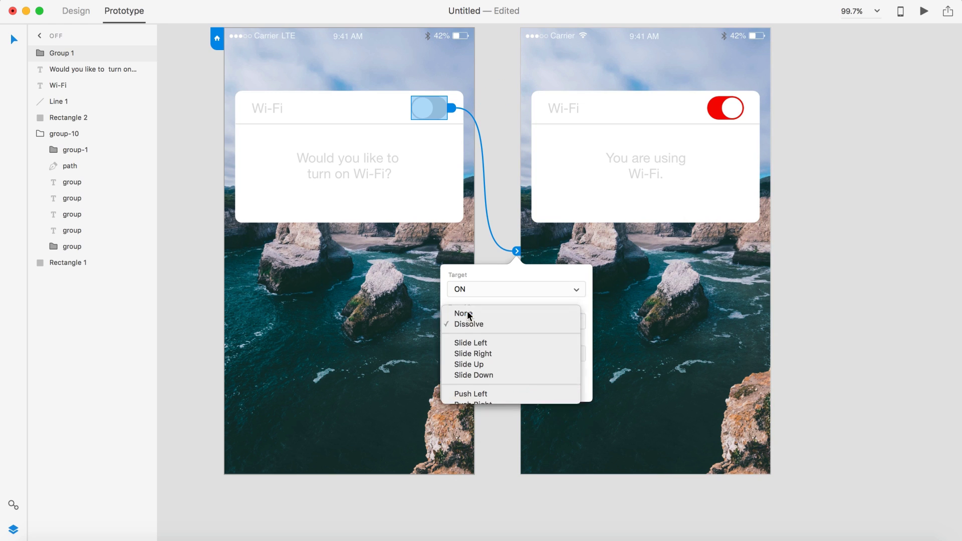
pyautogui.click(464, 313)
# Link the ON screen's toggle back to the OFF screen
pyautogui.click(729, 108)
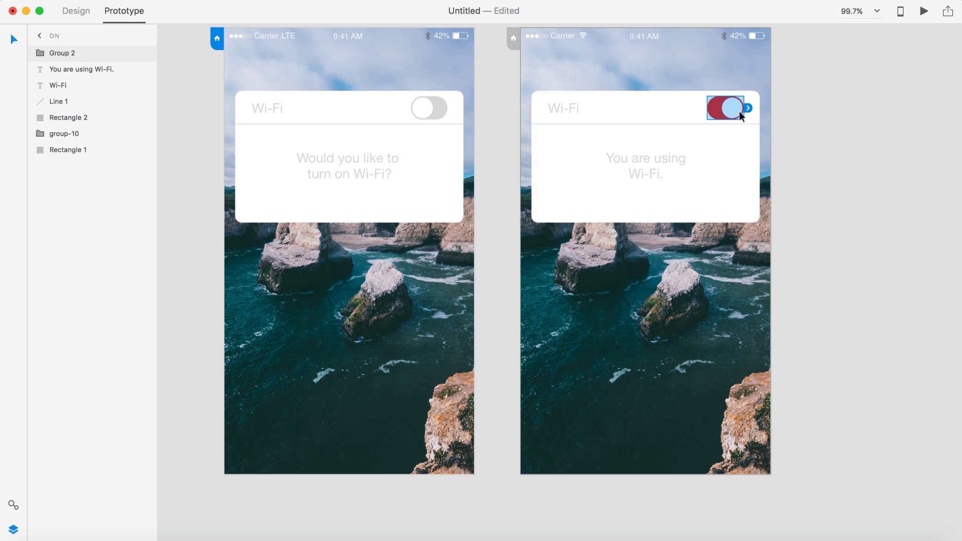
pyautogui.moveTo(748, 107); pyautogui.dragTo(393, 304)
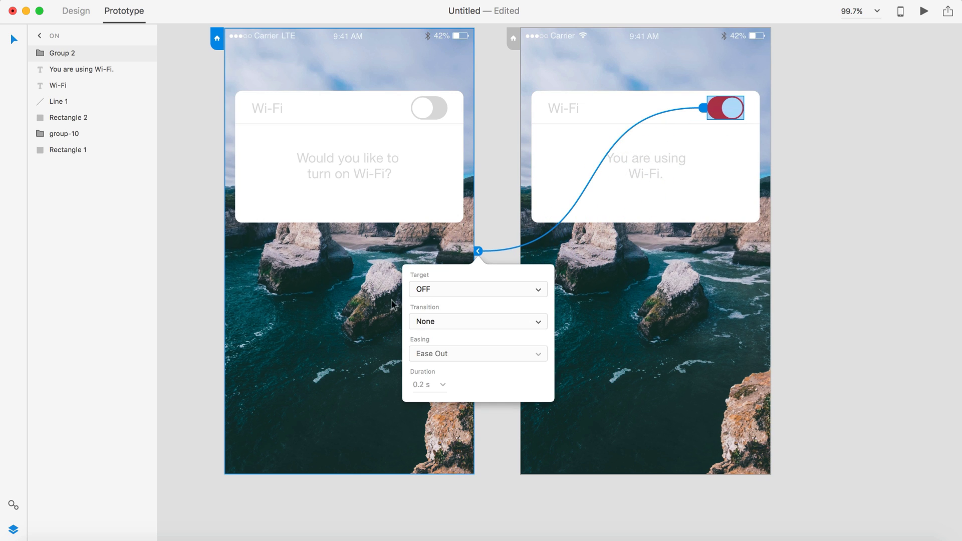
pyautogui.click(836, 215)
pyautogui.scroll(-2, 836, 239)
pyautogui.scroll(-3, 826, 278)
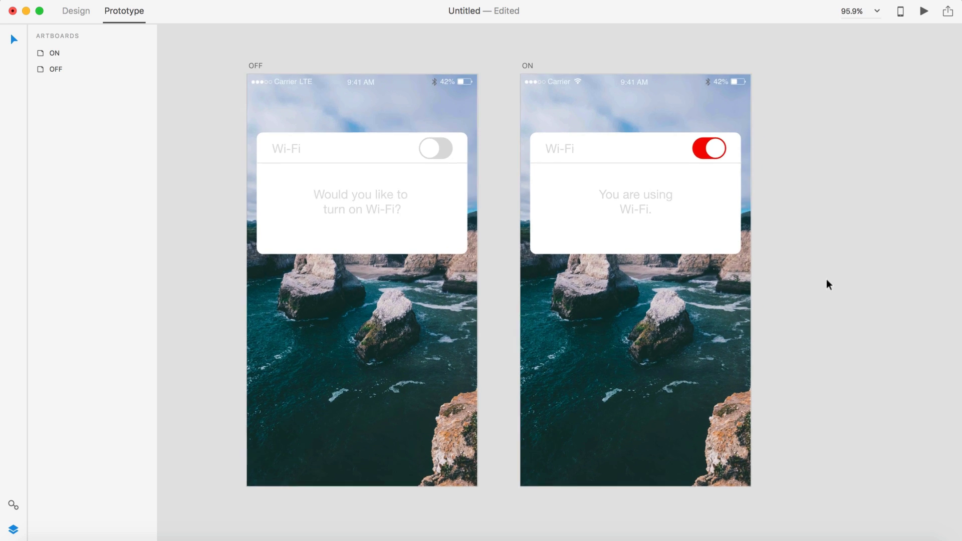
# Run the prototype preview and tap the toggle repeatedly, flipping between the OFF and ON screens
pyautogui.click(924, 11)
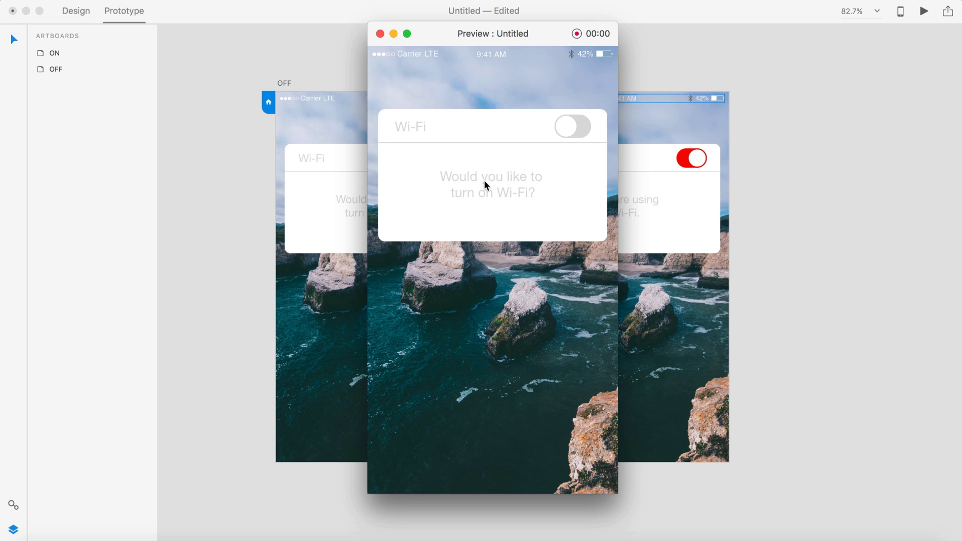
pyautogui.click(570, 128)
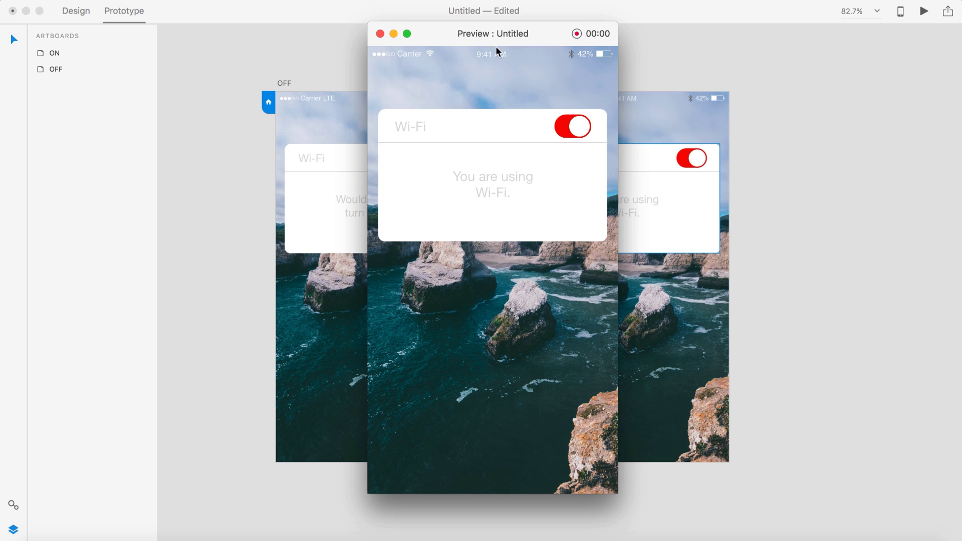
pyautogui.moveTo(485, 29); pyautogui.dragTo(700, 10)
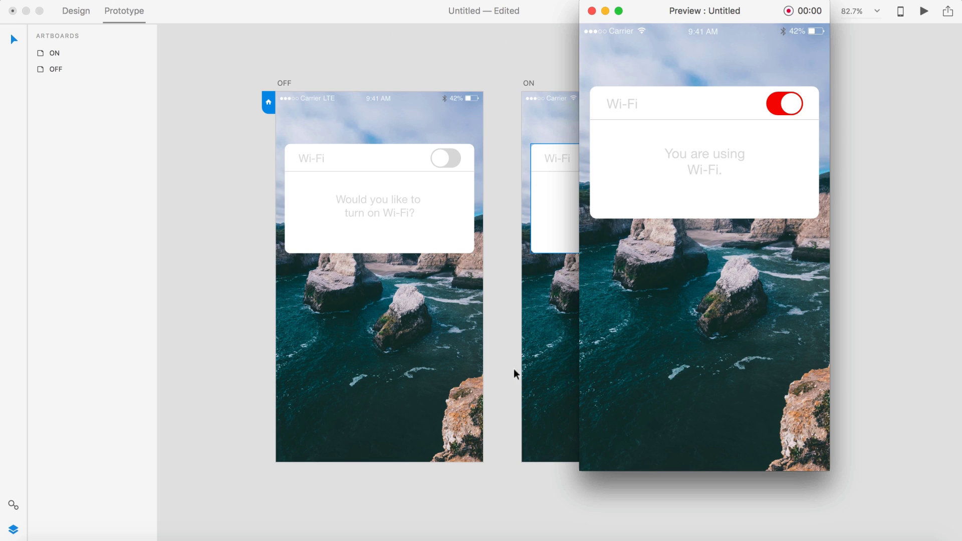
pyautogui.click(796, 106)
pyautogui.click(788, 116)
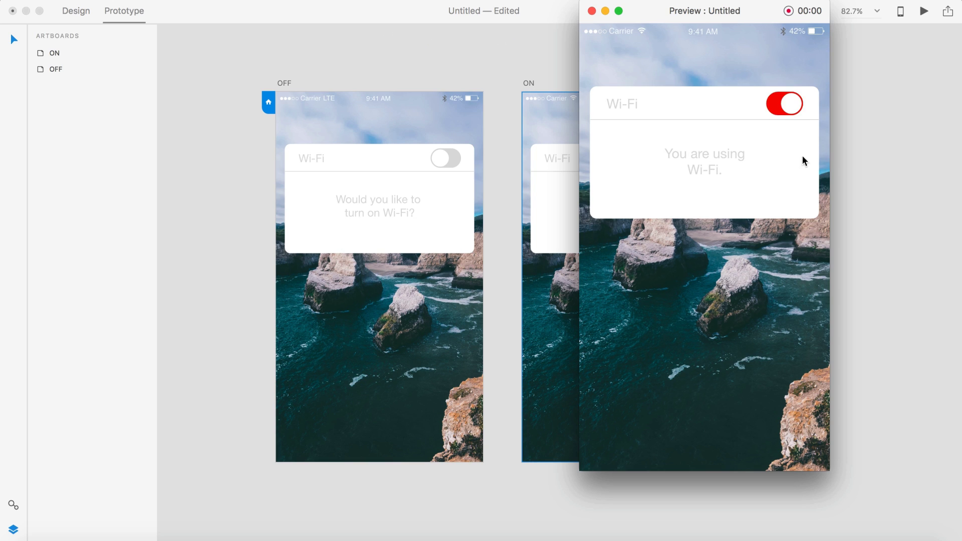
pyautogui.click(786, 103)
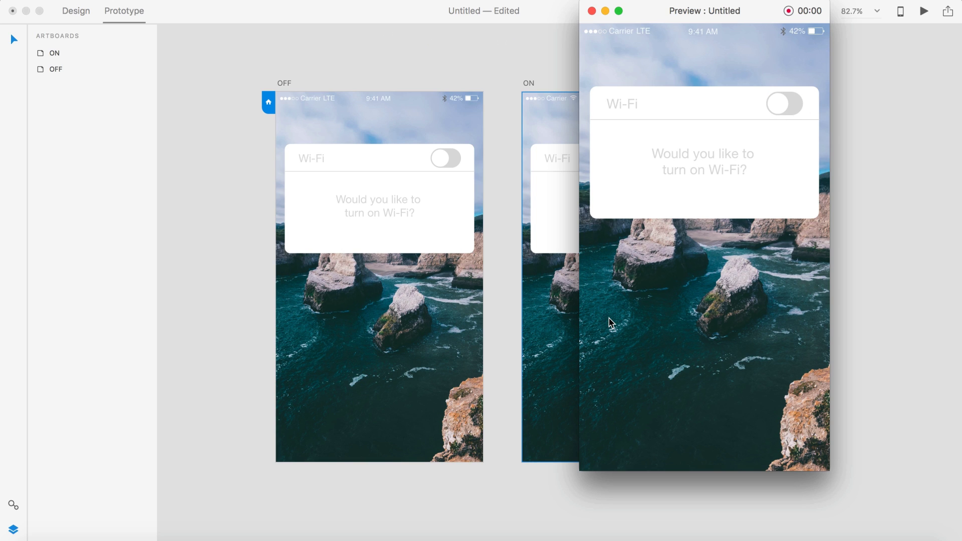